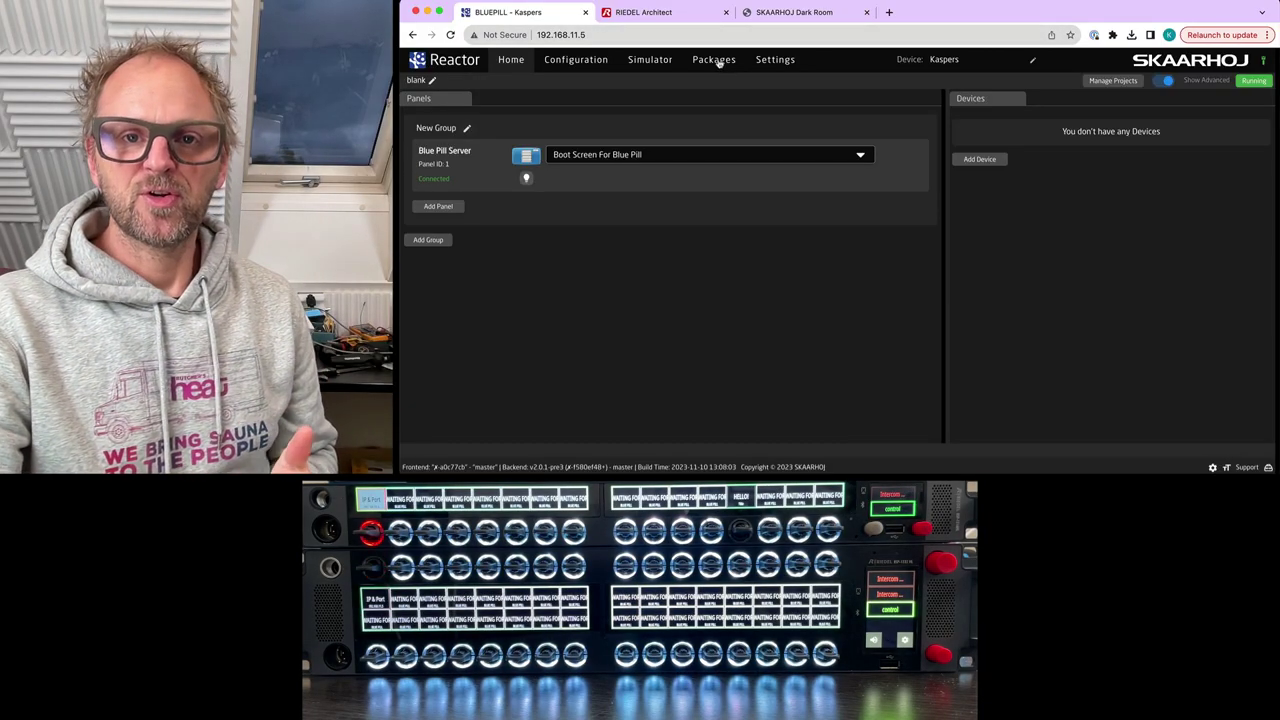
Step: Look at the Riedel panel's configuration page, then go back to the Reactor home page
click(683, 14)
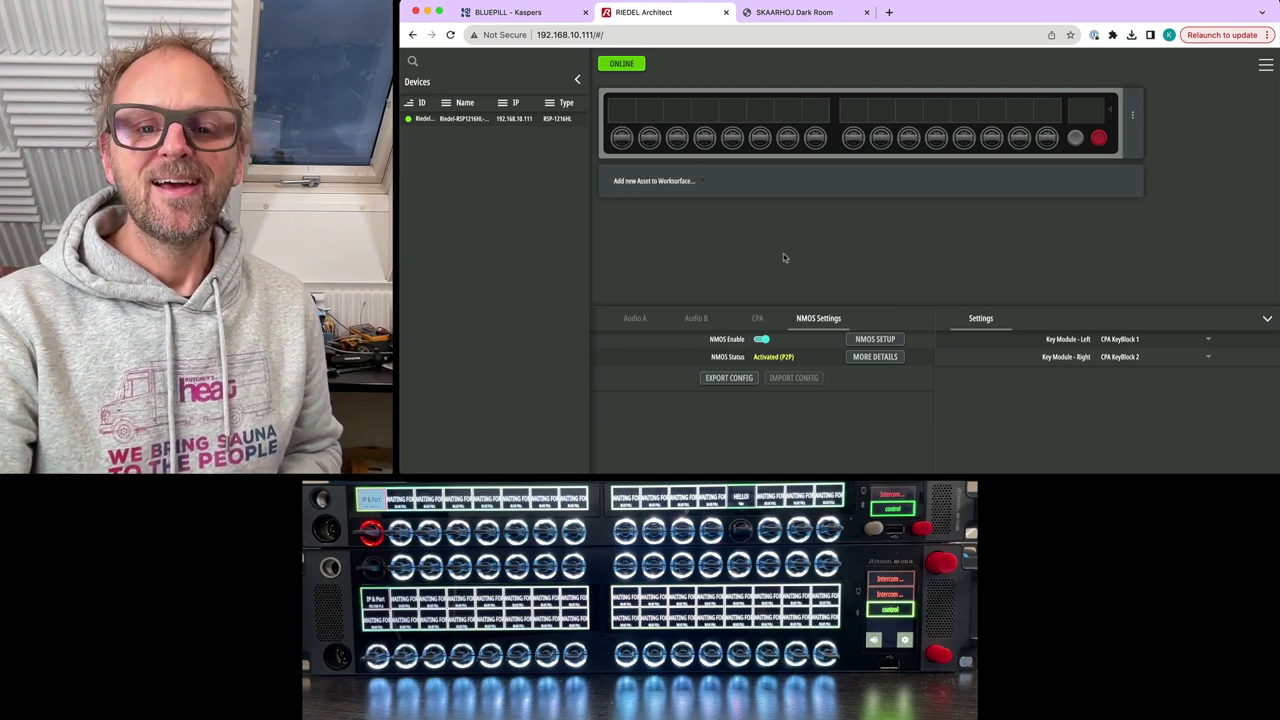
click(760, 339)
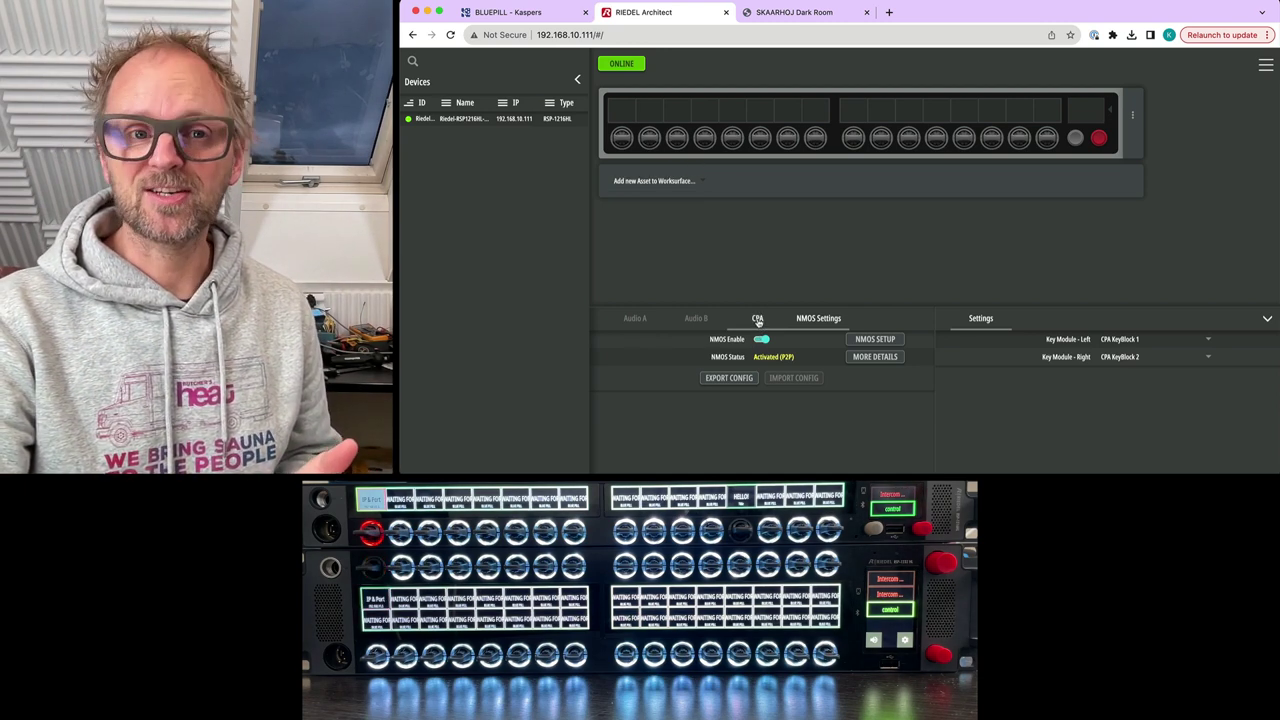
click(552, 16)
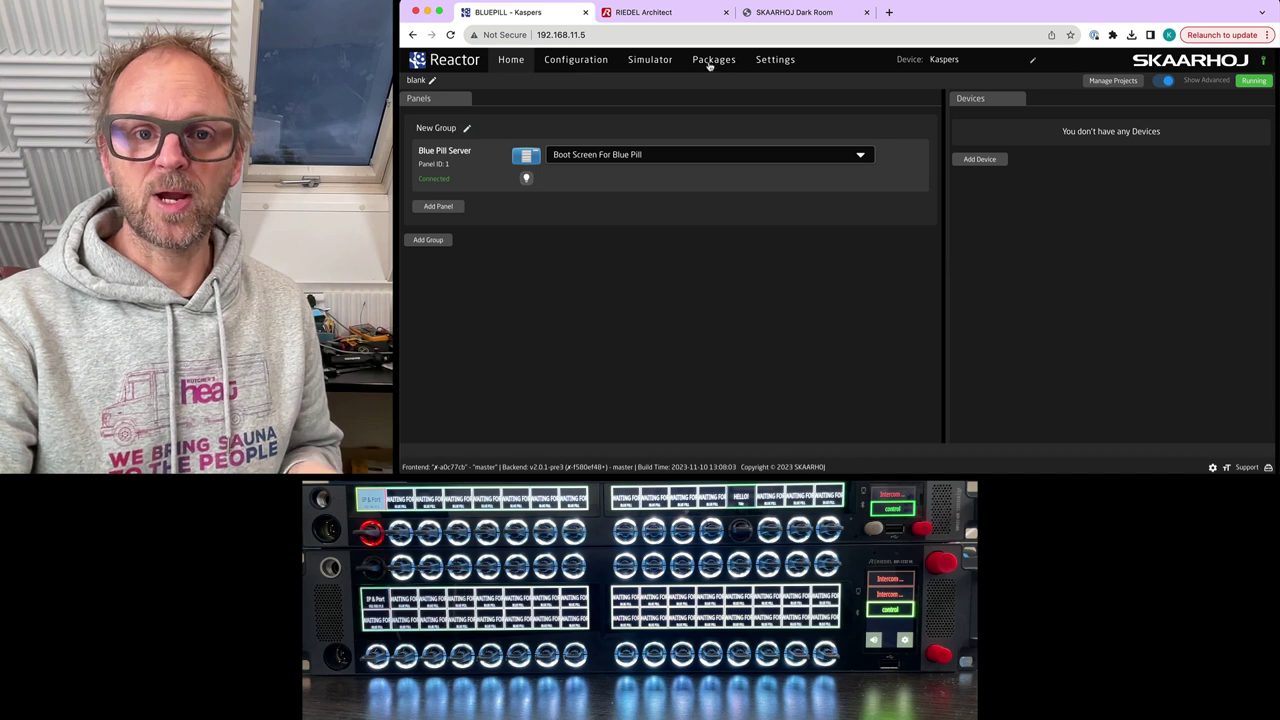
Step: Review xpanel-riedelsmartpanel settings: RSP1232HL on port 9973, RSP1216HL on 9974, and NMOS fields
click(711, 60)
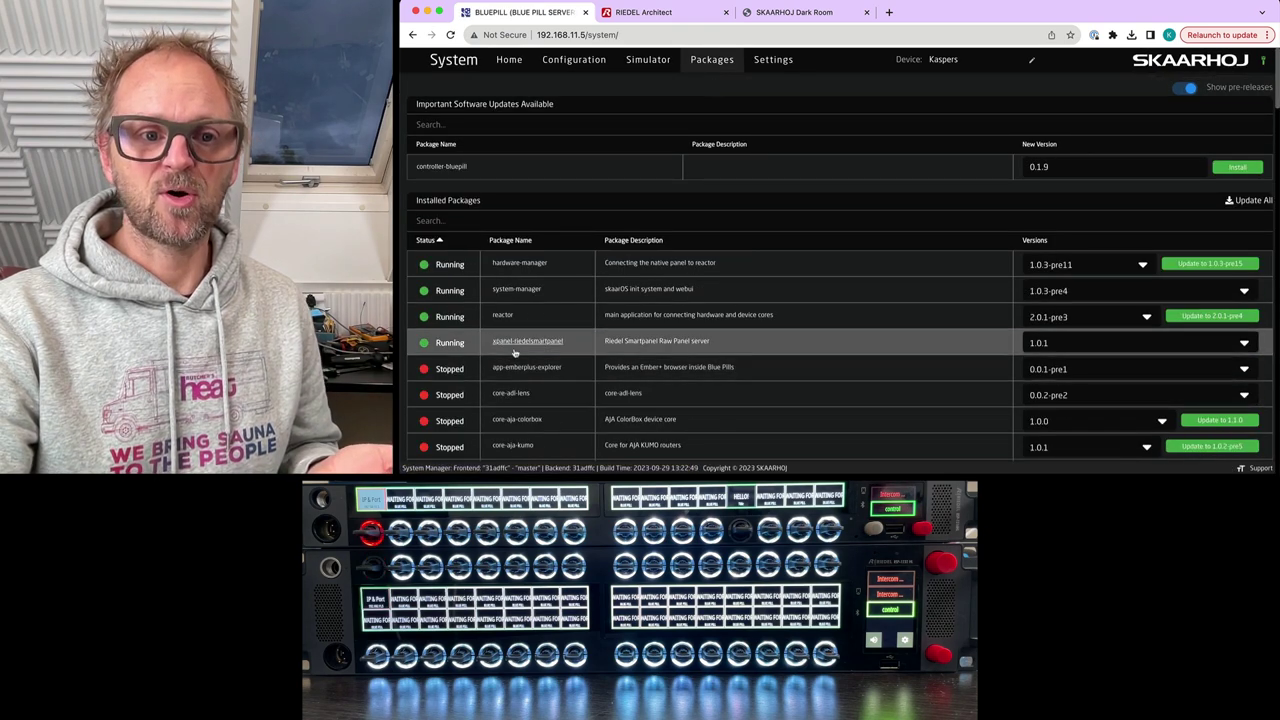
click(556, 345)
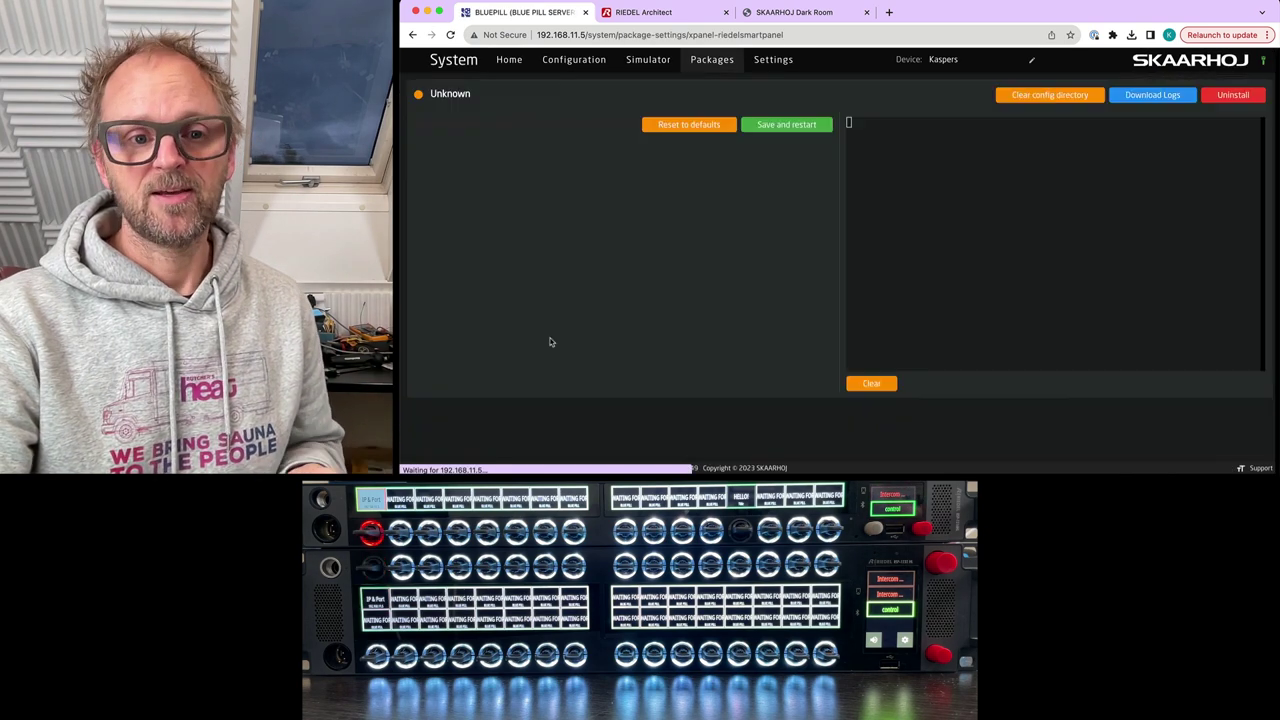
scroll(627, 209, down, 2)
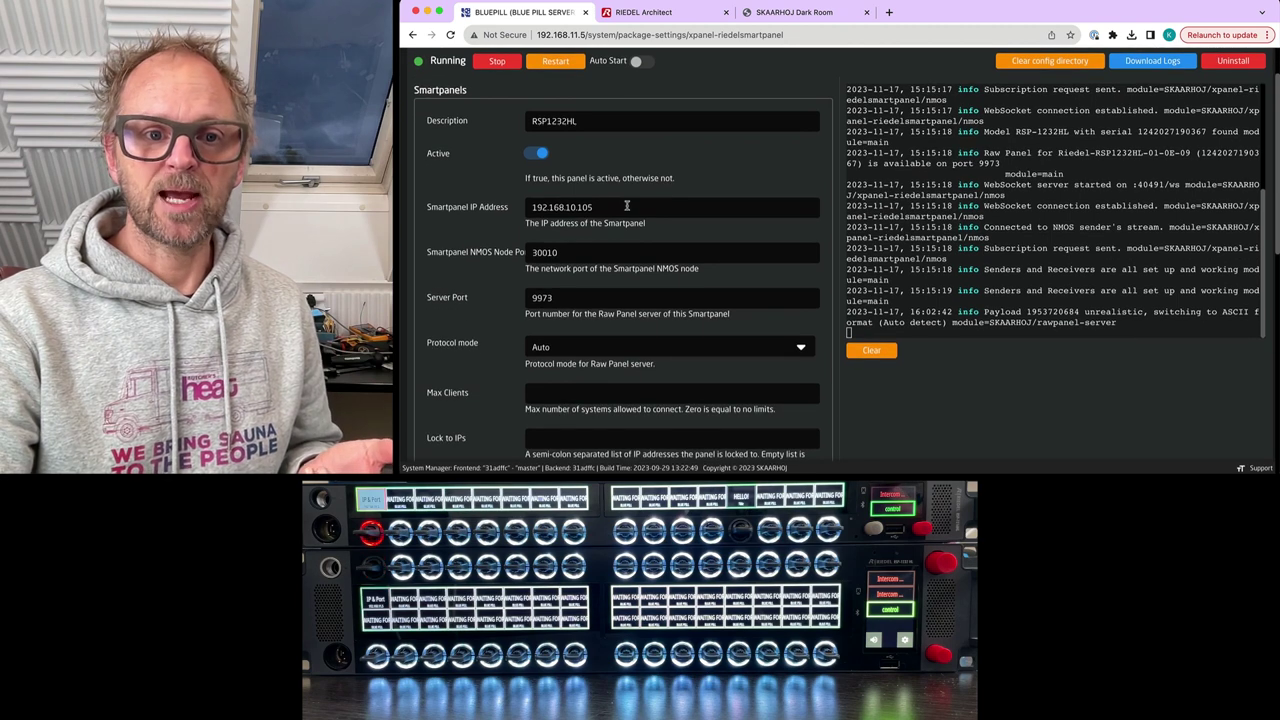
double_click(586, 251)
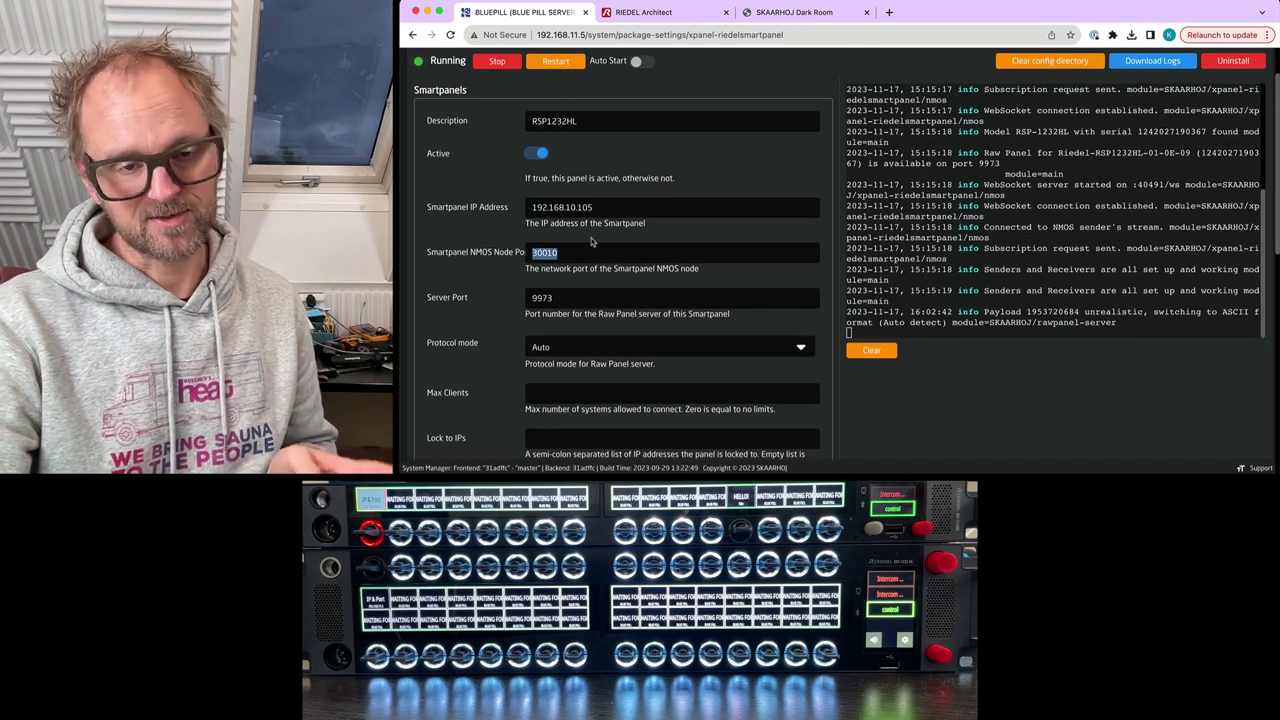
scroll(590, 241, down, 5)
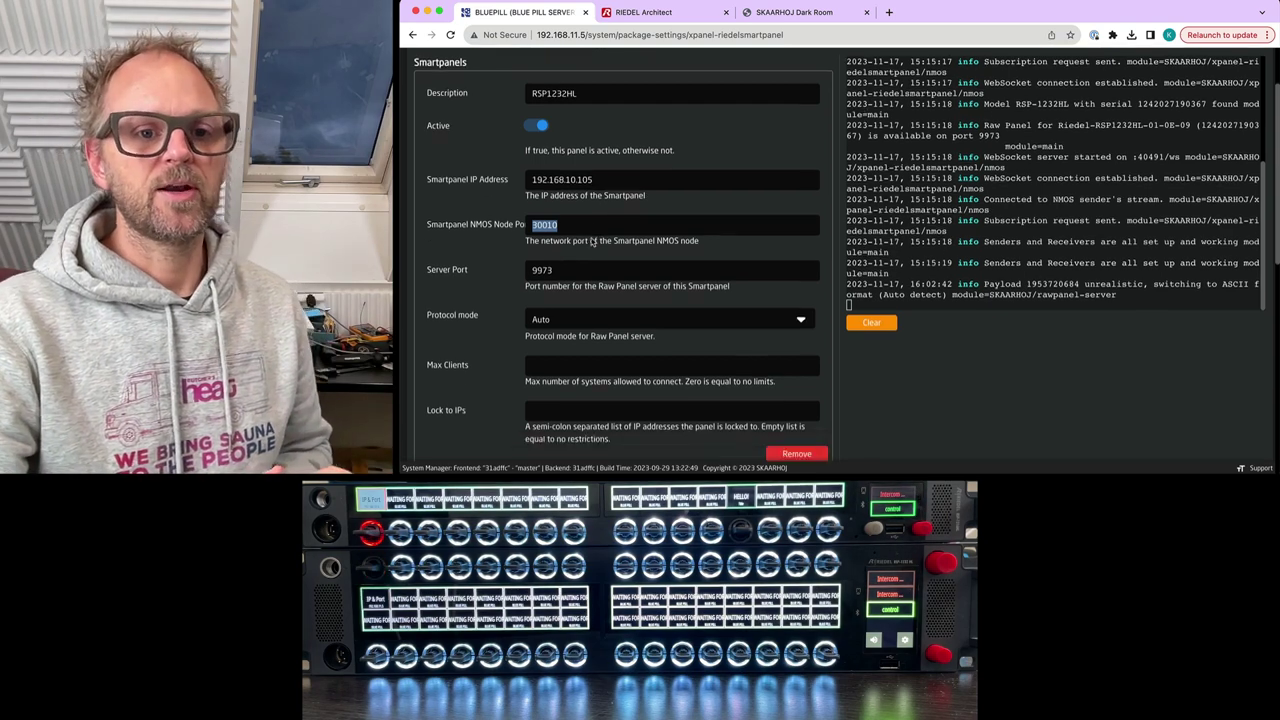
scroll(592, 242, down, 5)
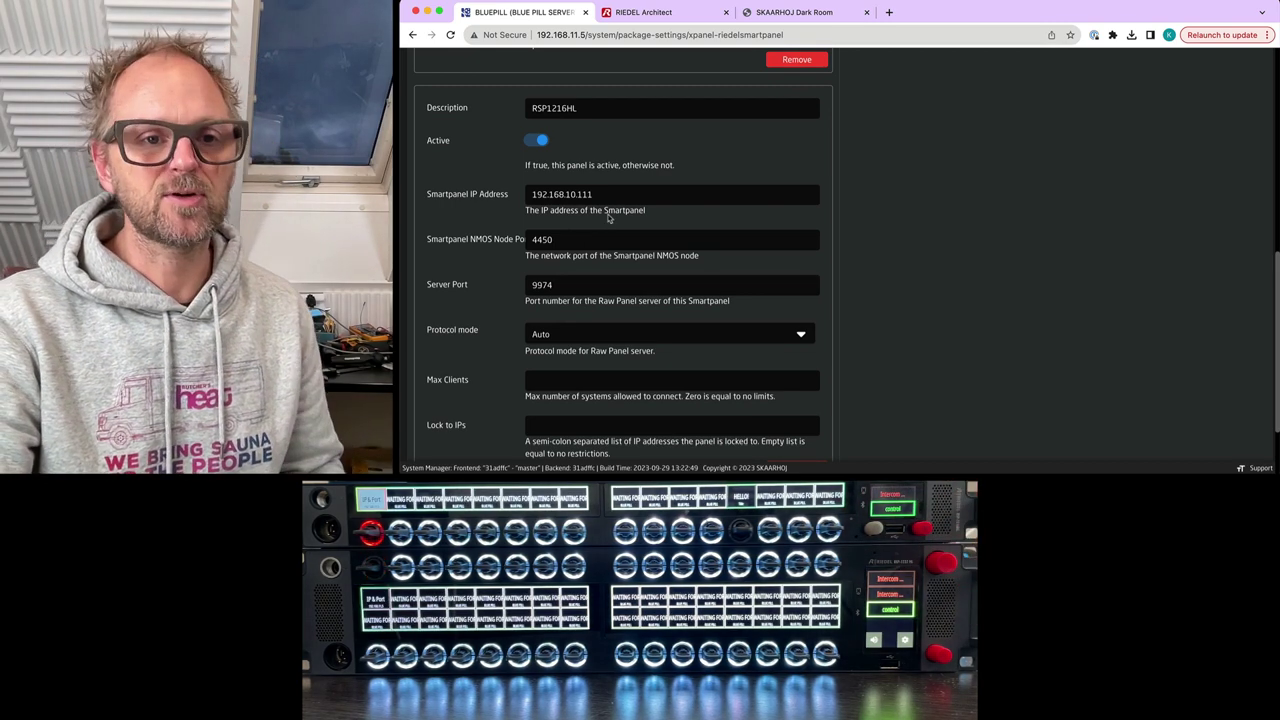
scroll(733, 157, up, 10)
scroll(575, 421, down, 3)
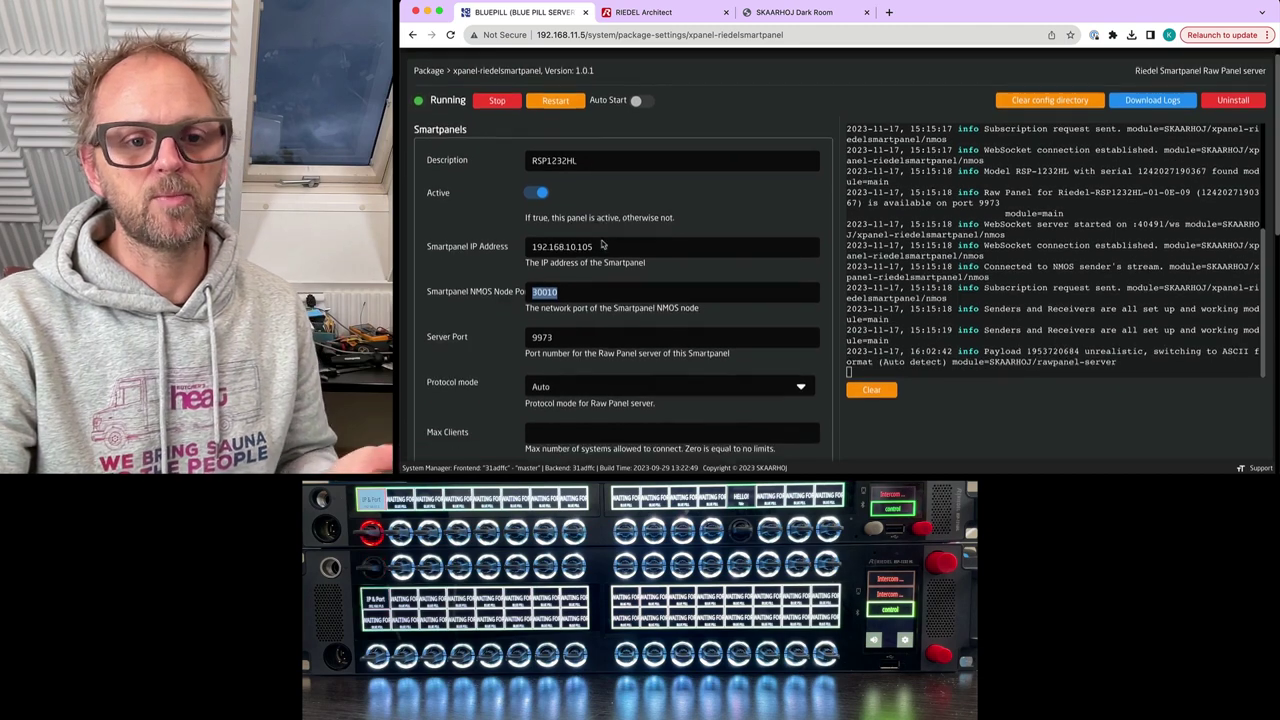
scroll(575, 421, down, 3)
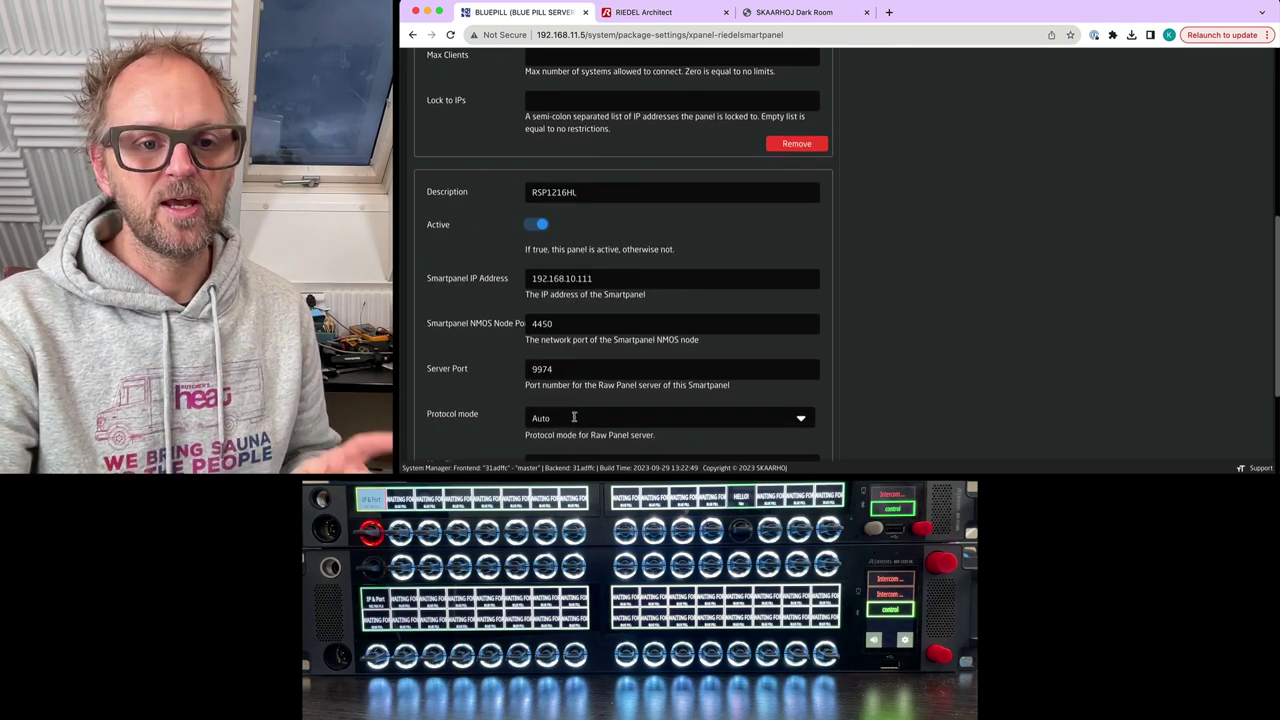
scroll(544, 300, up, 6)
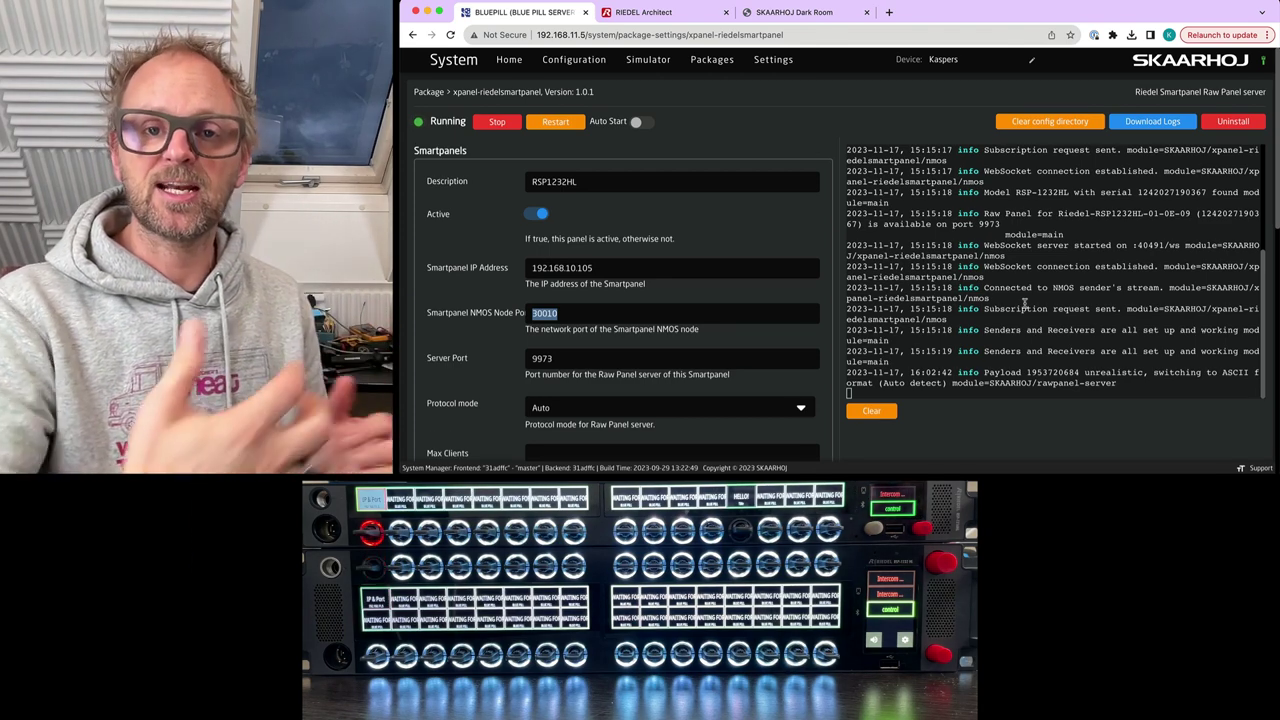
Step: Go back to the Reactor home page, then switch to the SKAARHOJ Dark Room gallery
click(509, 61)
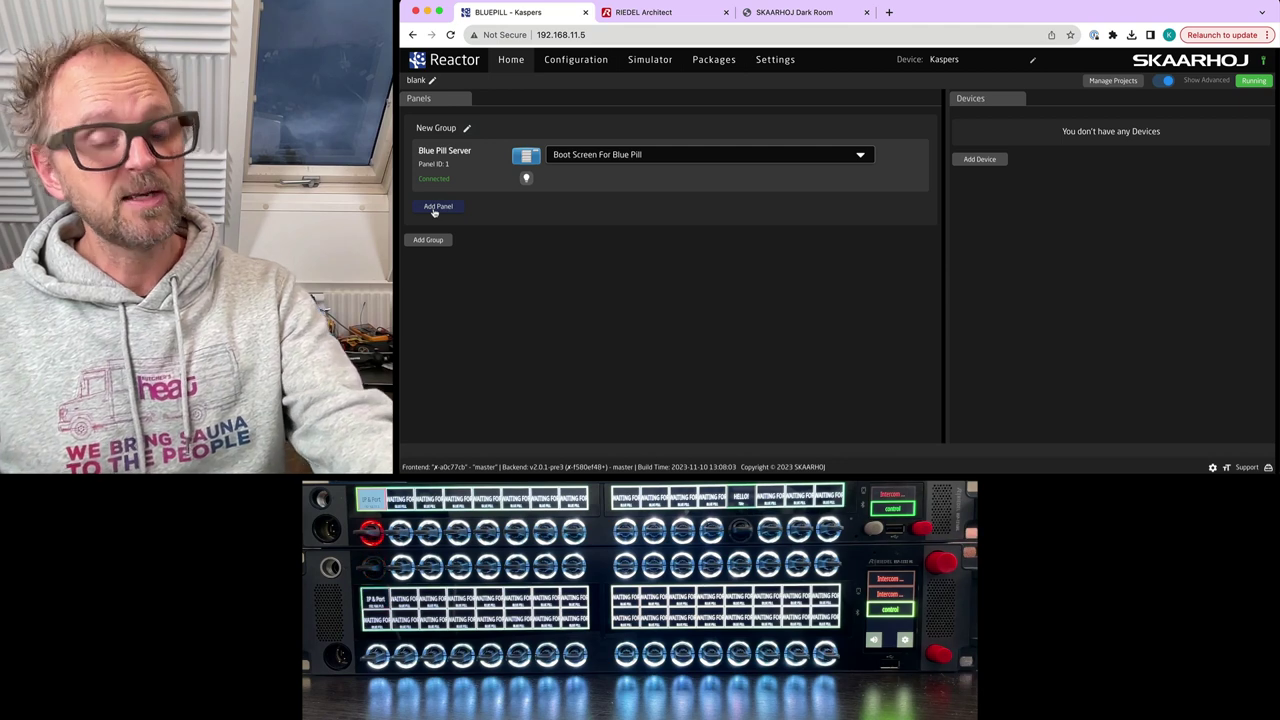
click(795, 12)
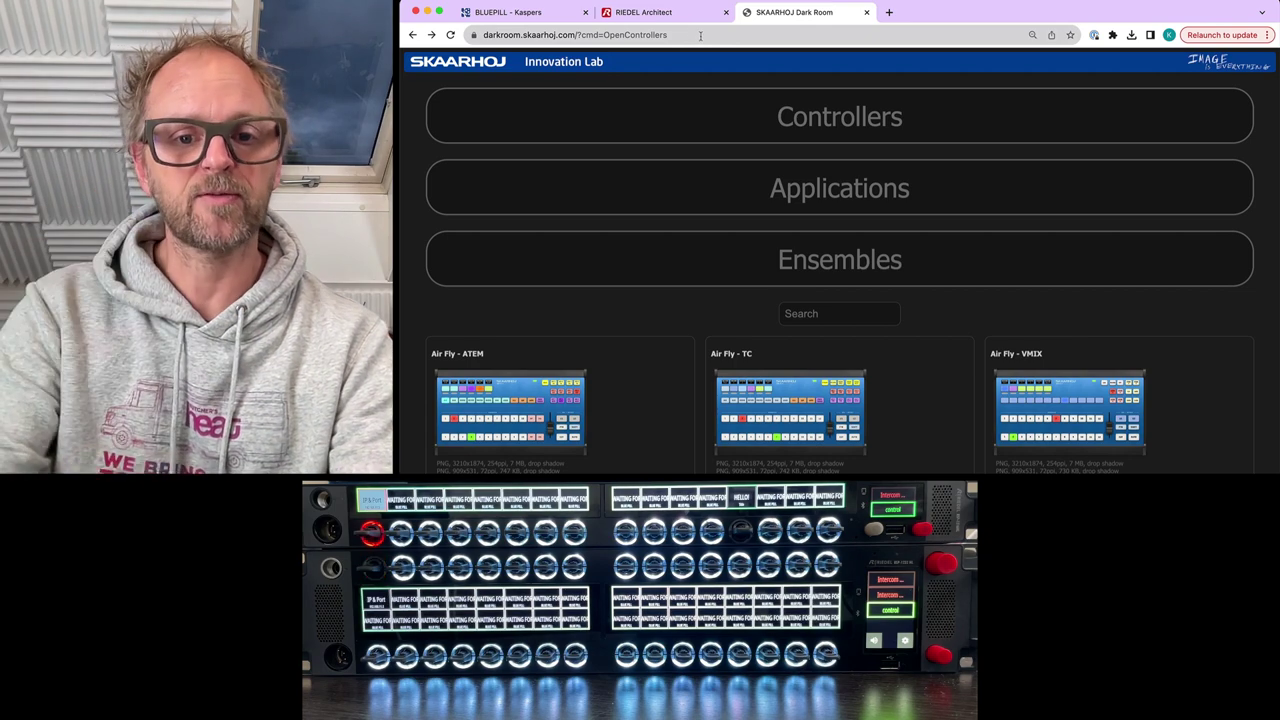
Step: Scroll the Dark Room Controllers gallery past Air Fly, Blue Pill Server and PTZ to Quick Shot
scroll(654, 421, down, 4)
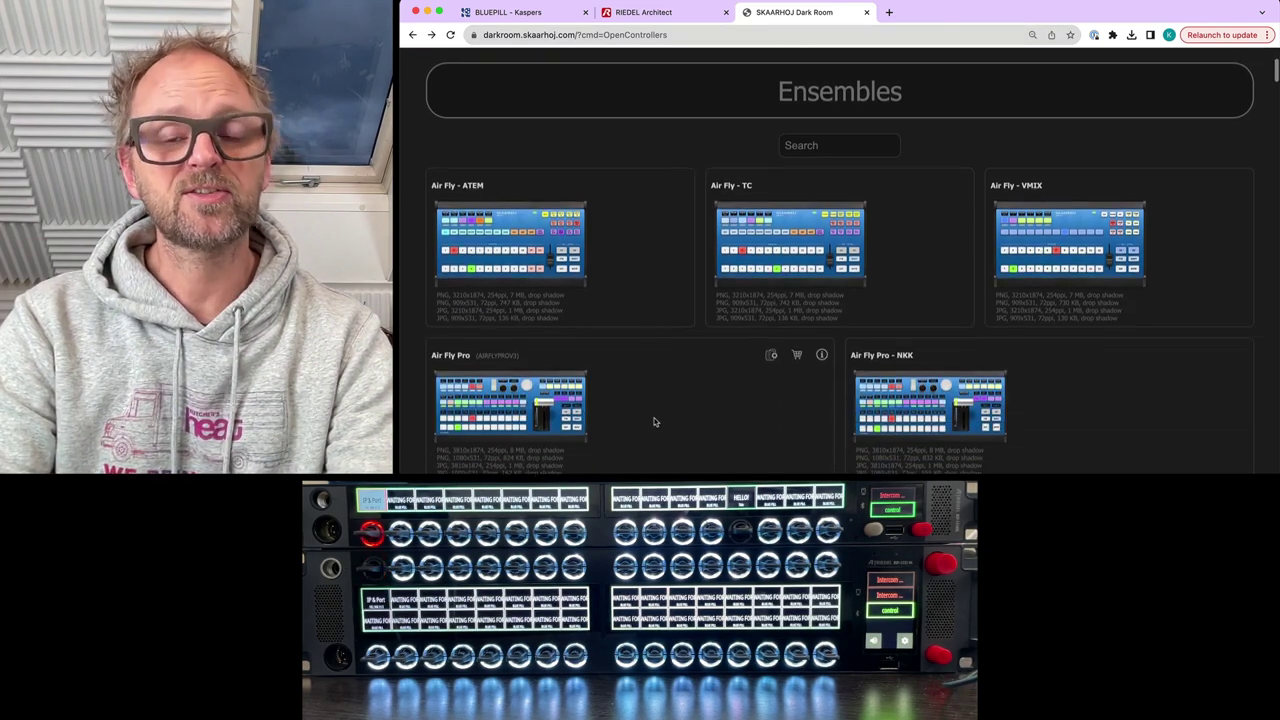
scroll(654, 421, down, 1)
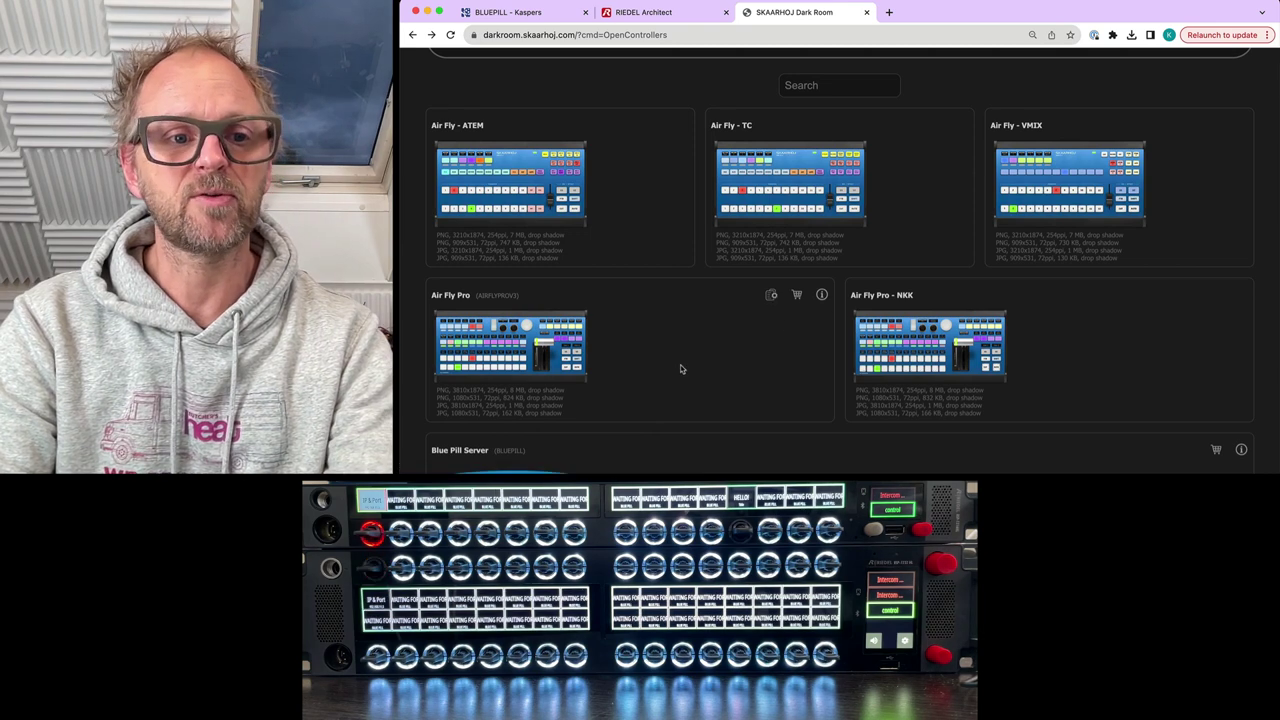
scroll(680, 369, down, 3)
scroll(680, 369, down, 3)
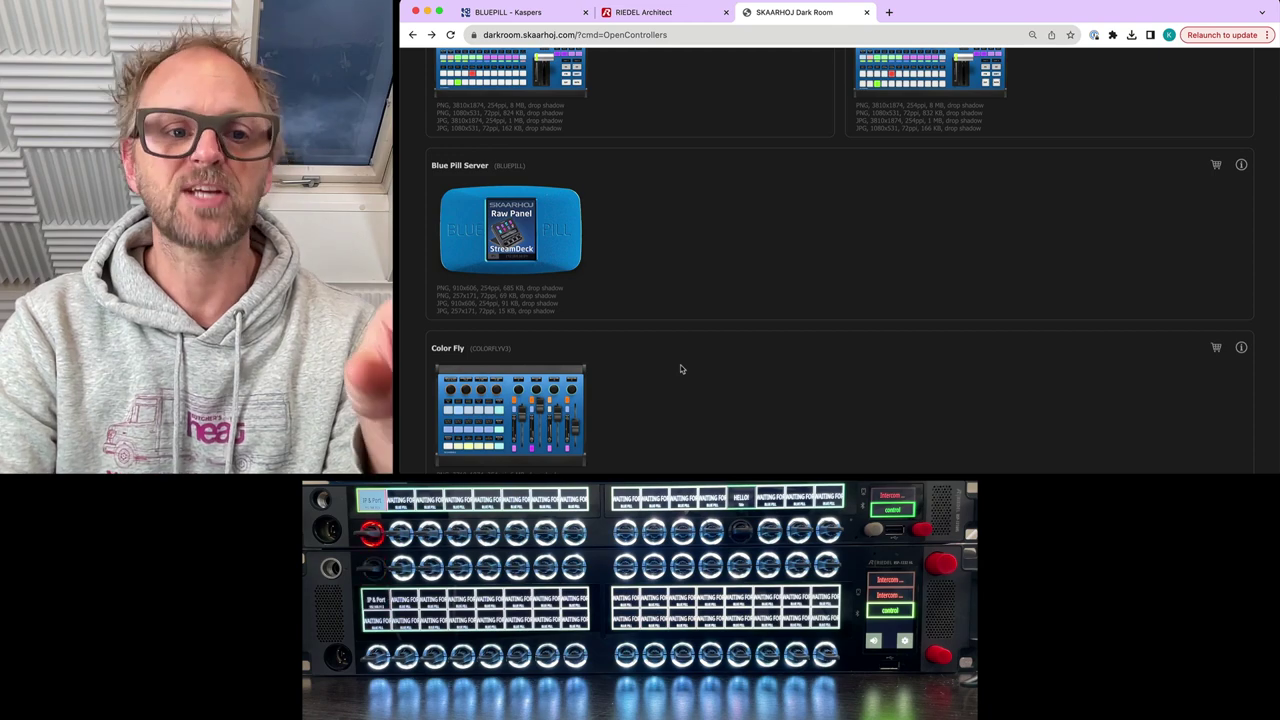
scroll(680, 369, down, 20)
scroll(680, 369, down, 10)
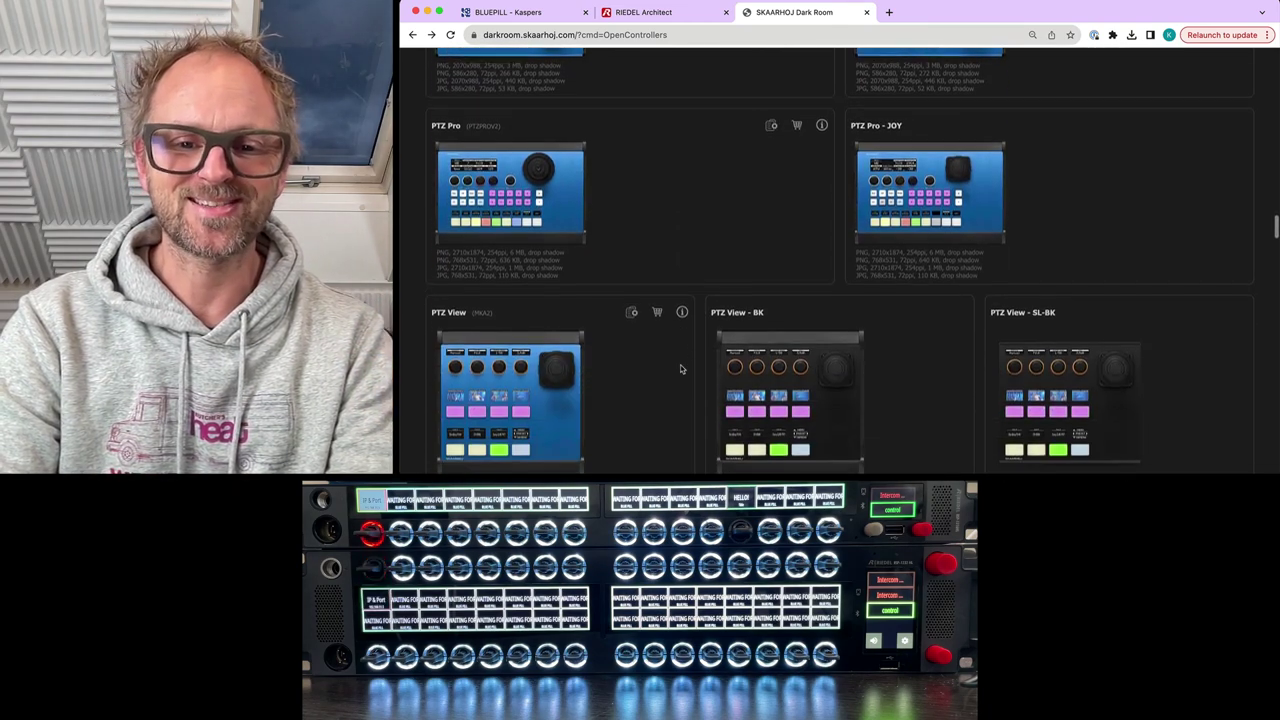
scroll(680, 369, down, 12)
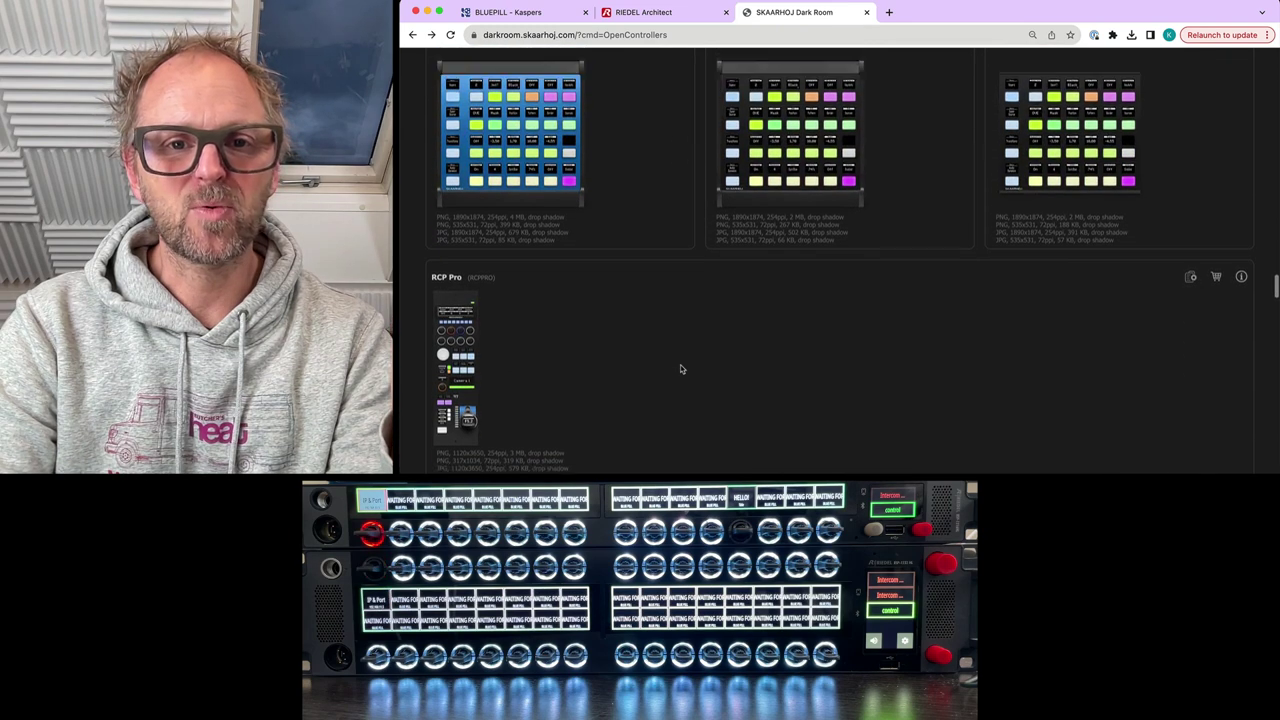
scroll(680, 369, up, 3)
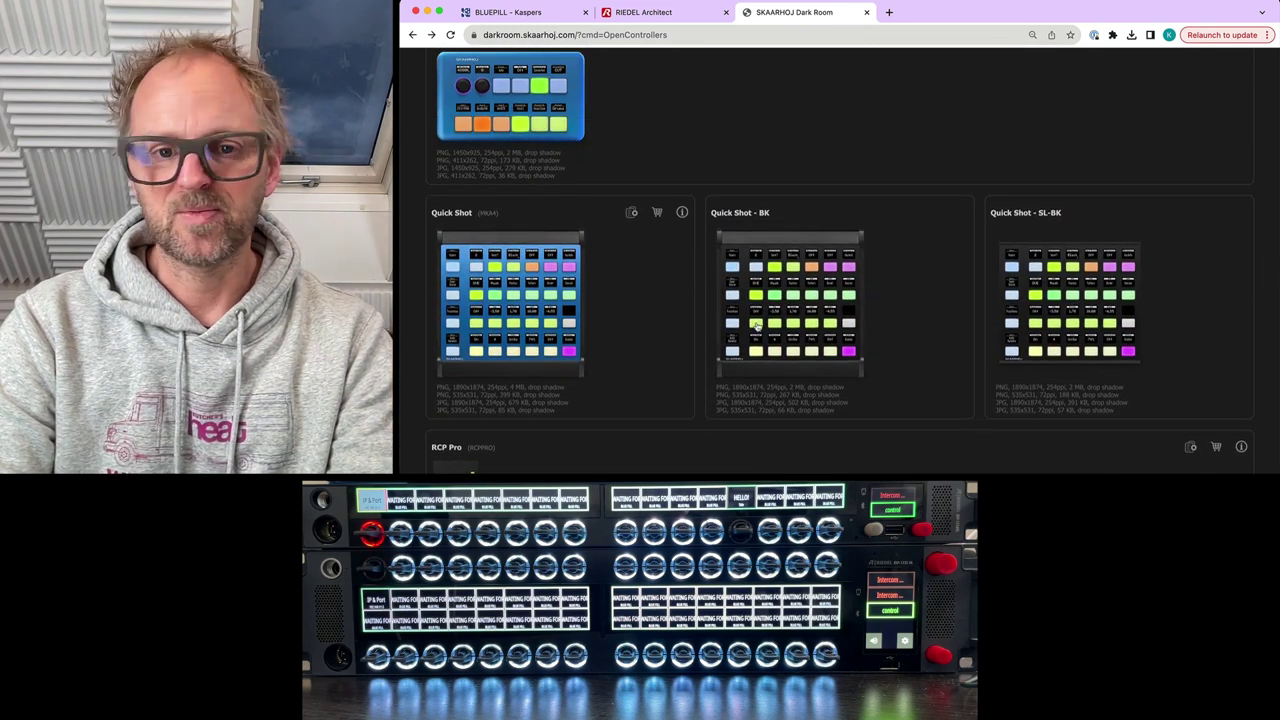
click(741, 404)
click(734, 180)
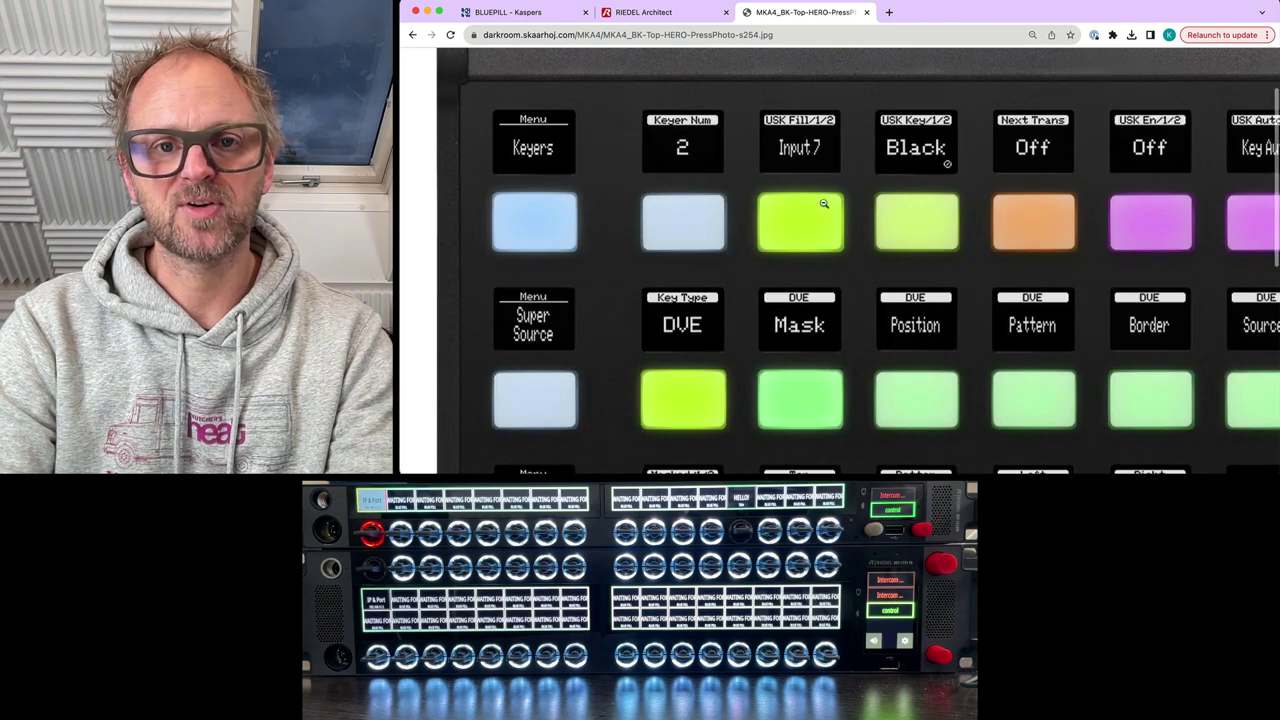
scroll(896, 242, right, 3)
scroll(896, 242, down, 1)
scroll(896, 242, down, 1)
click(896, 242)
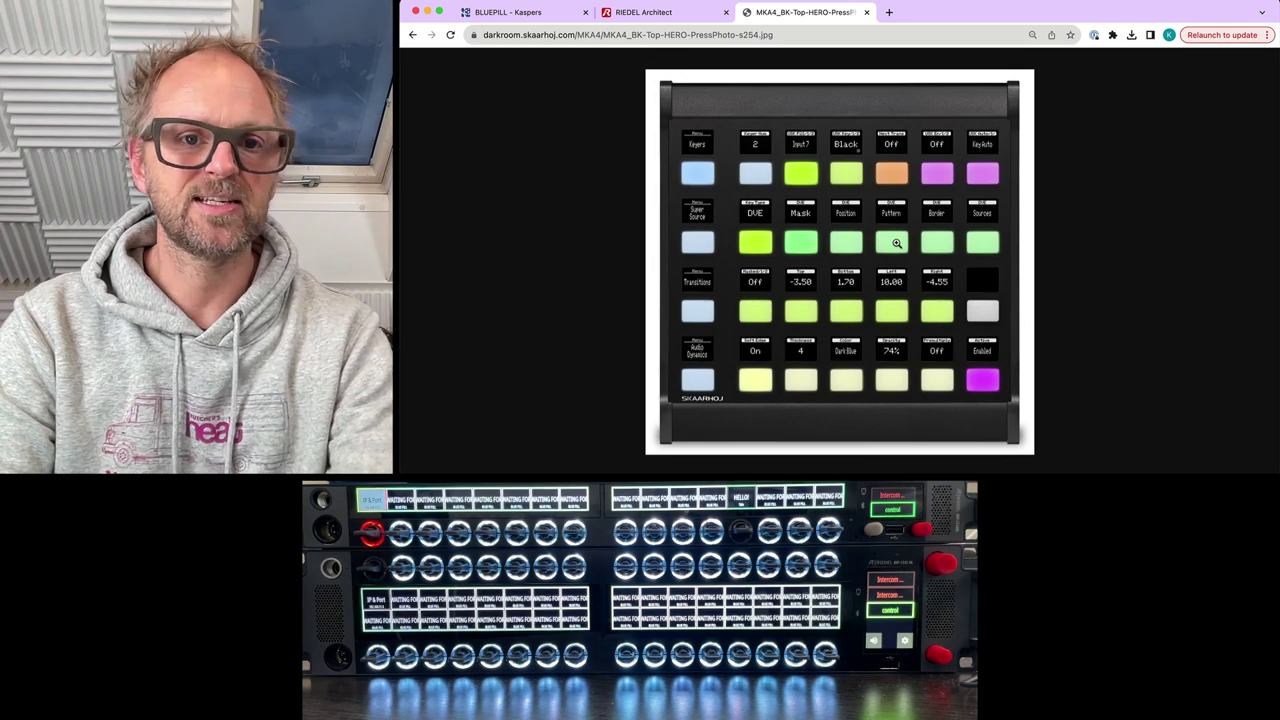
click(412, 35)
scroll(716, 362, down, 20)
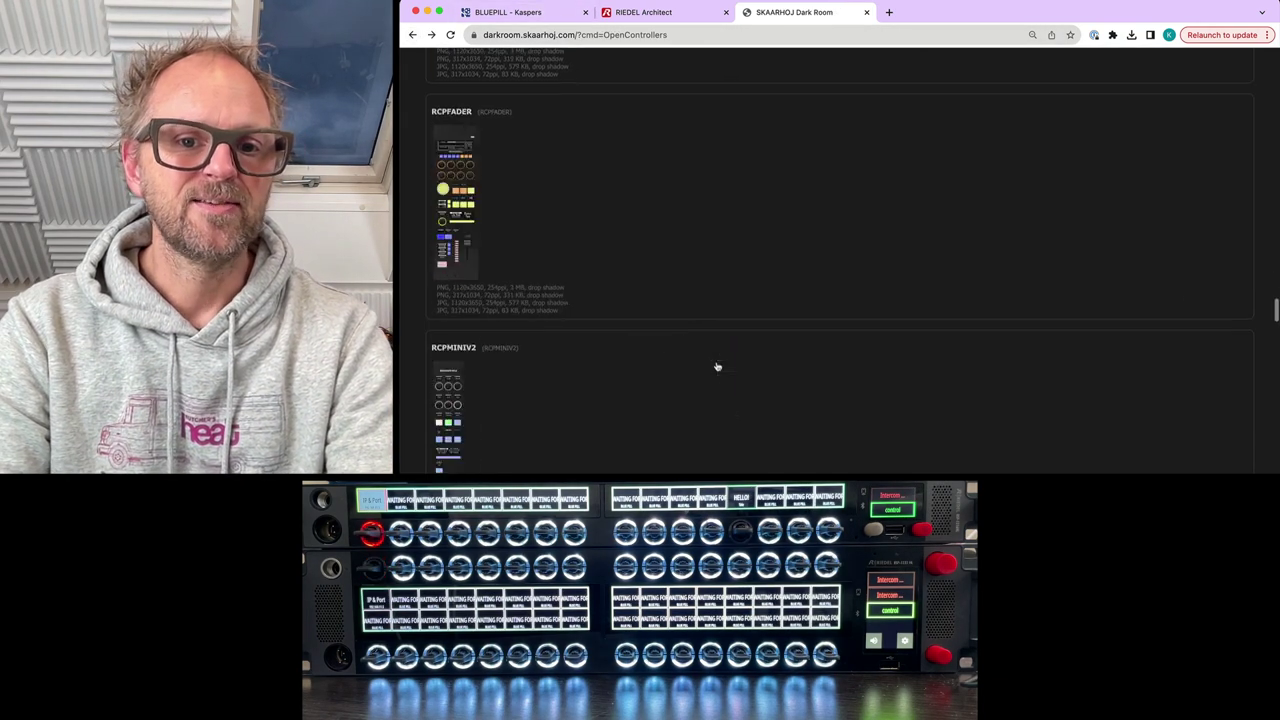
scroll(716, 362, down, 20)
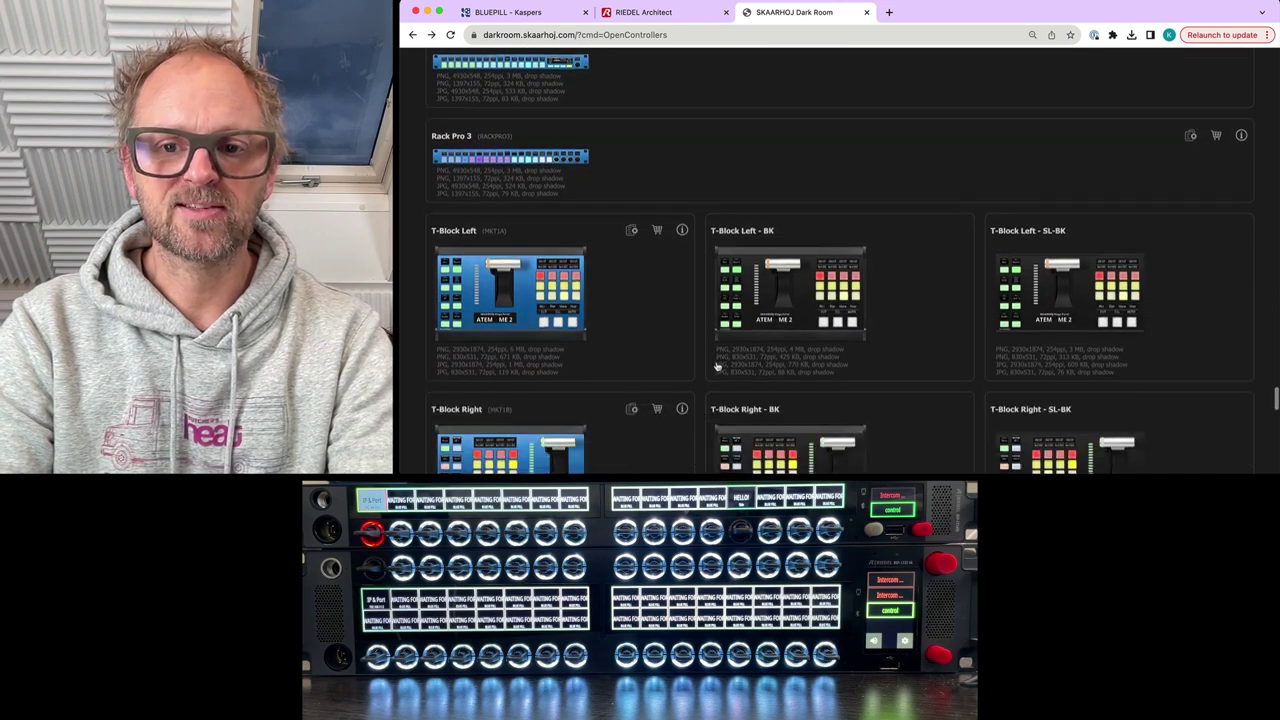
scroll(716, 362, down, 1)
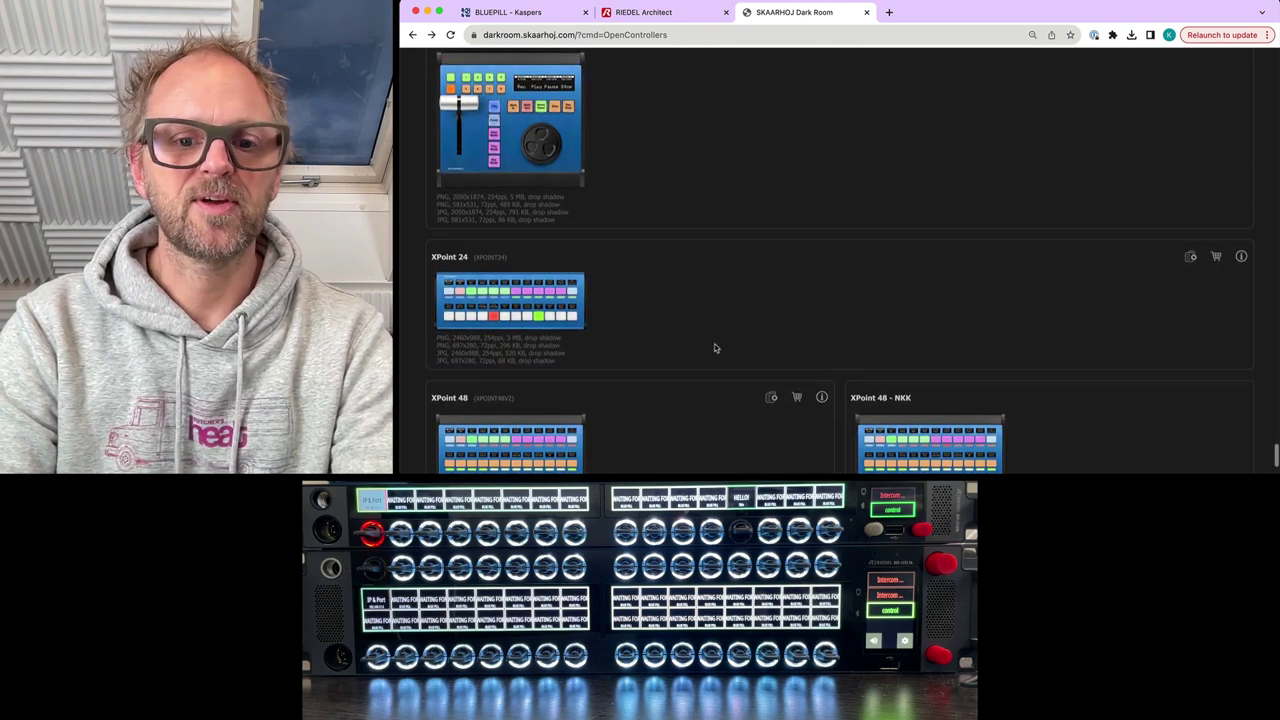
Step: Add the discovered XP_RDLSMARTPANEL-RSP1216HL to the group as Panel ID 2 and view its configurations
key(super+1)
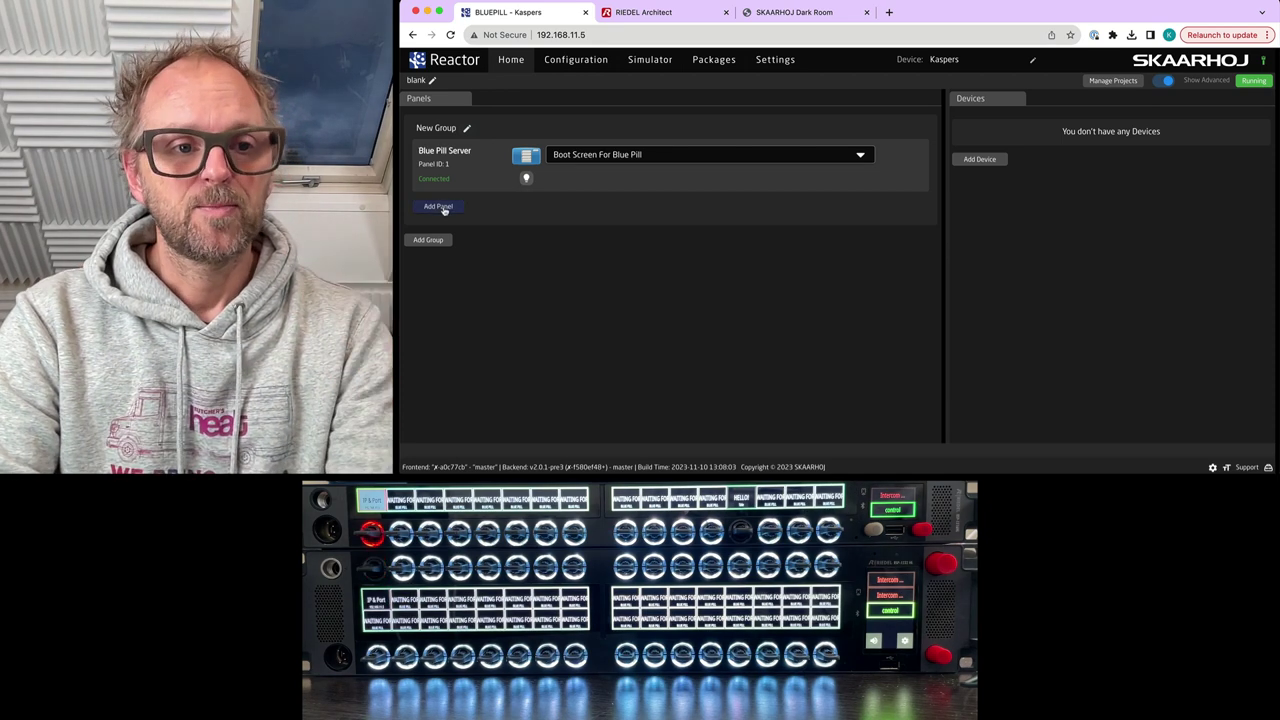
click(443, 207)
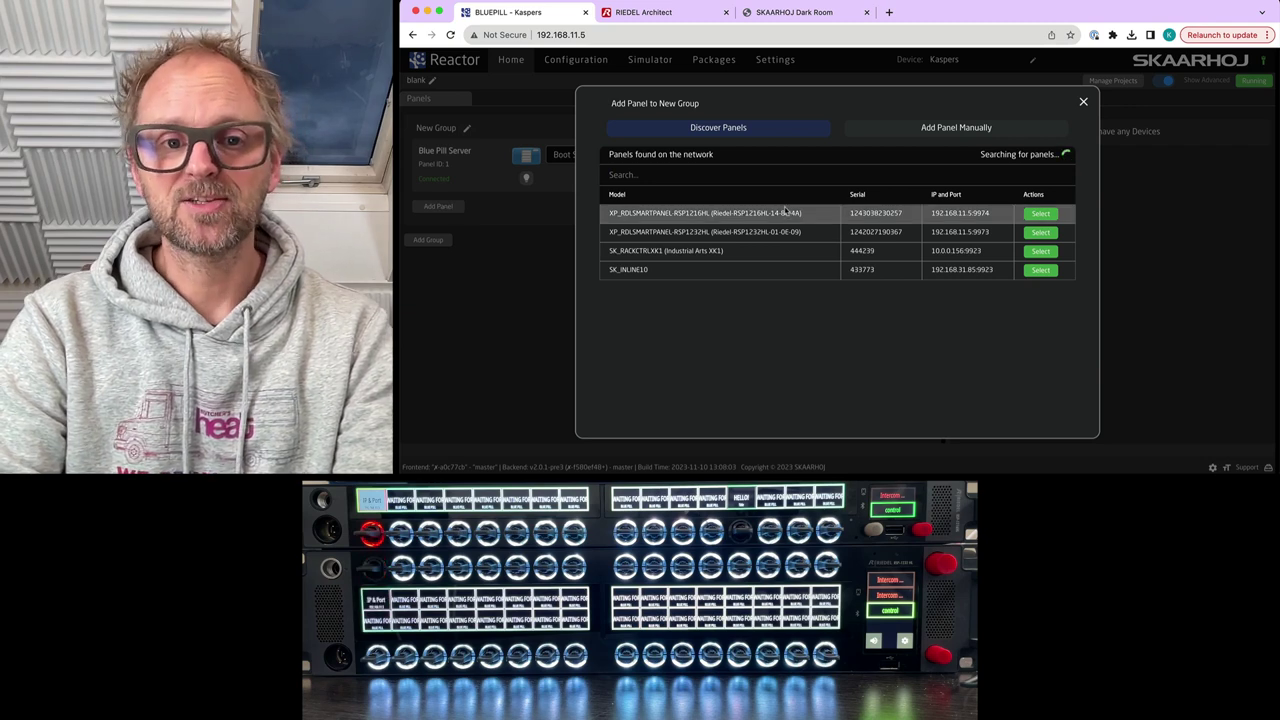
click(1041, 214)
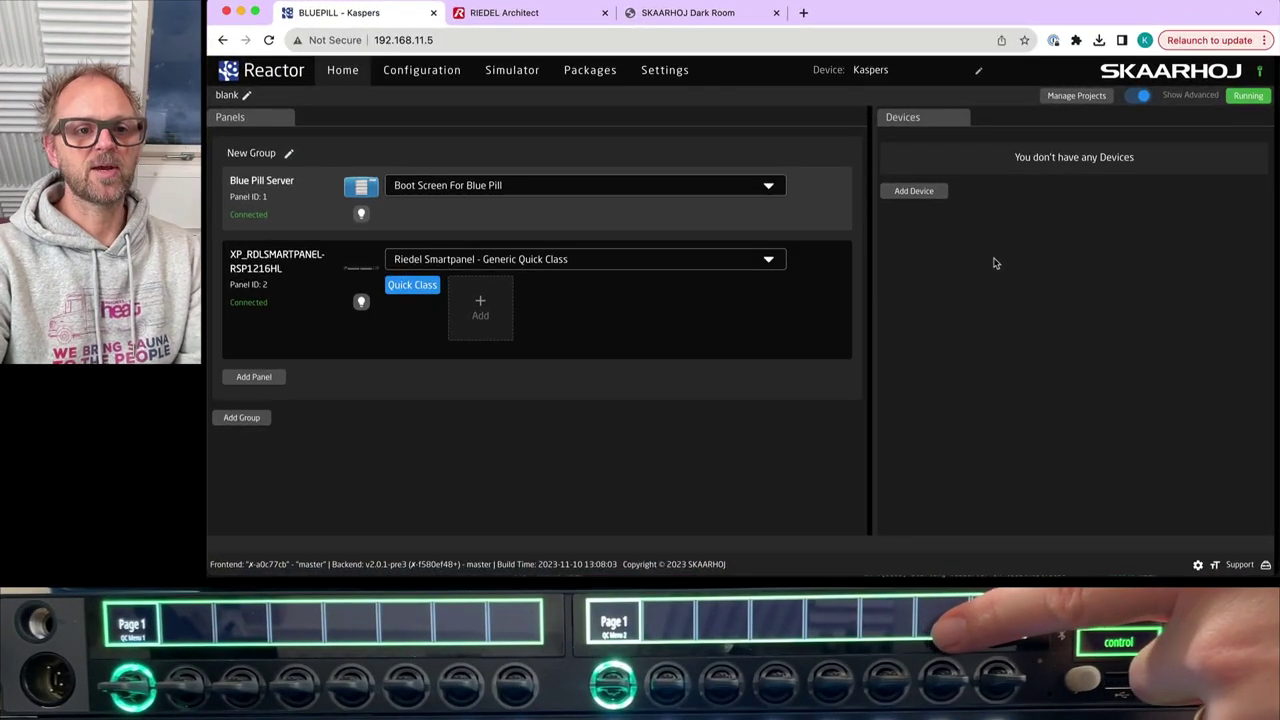
click(547, 259)
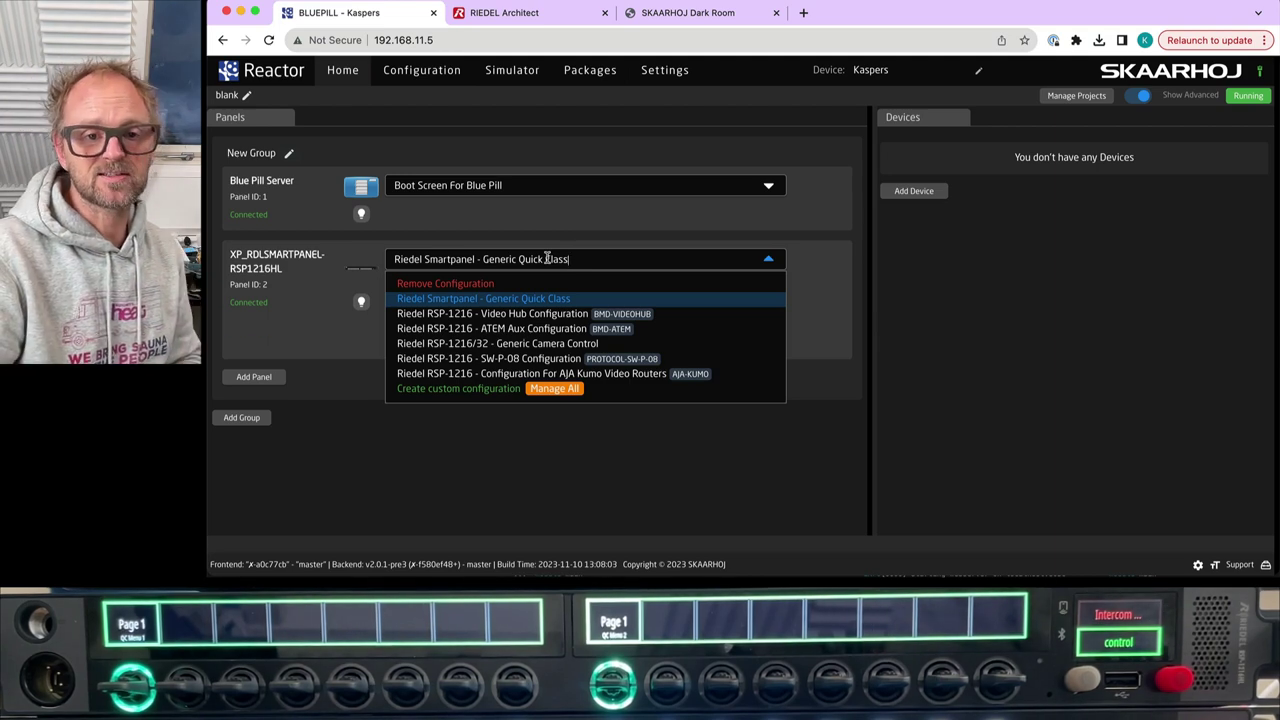
Step: Create a custom configuration named 'FridayFun' for the RSP1216HL panel
click(447, 389)
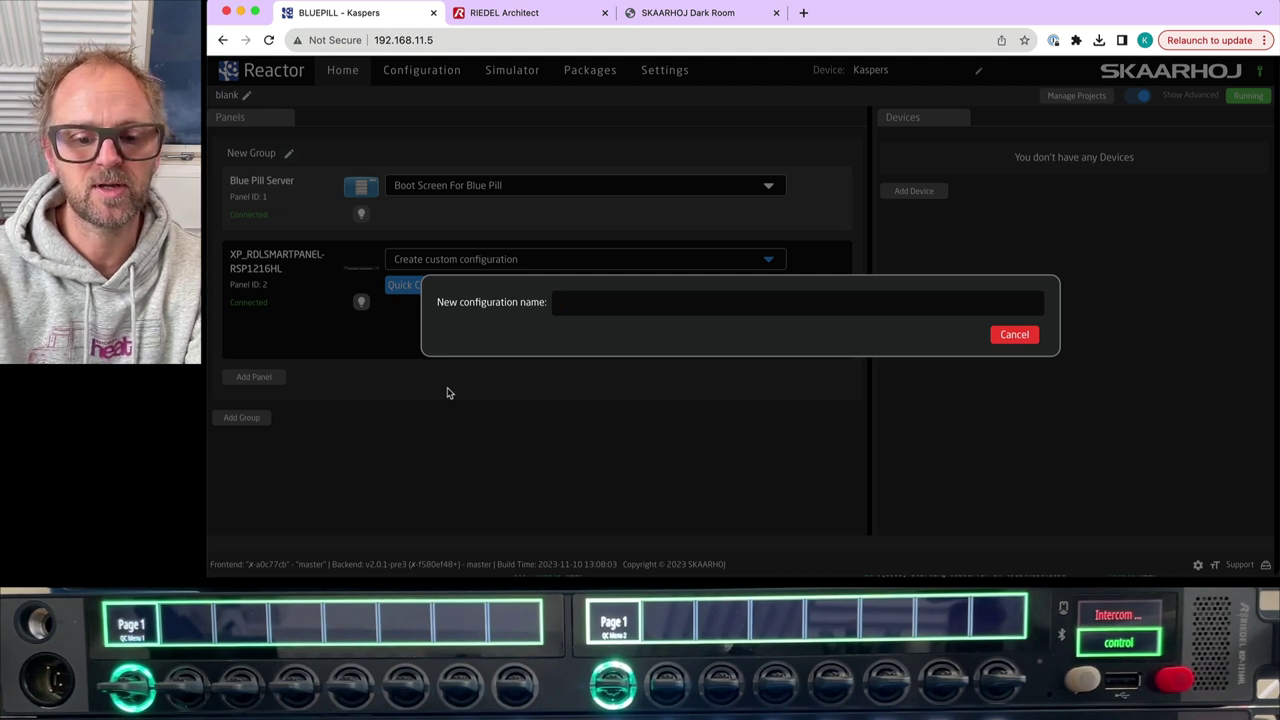
text(FridayFun)
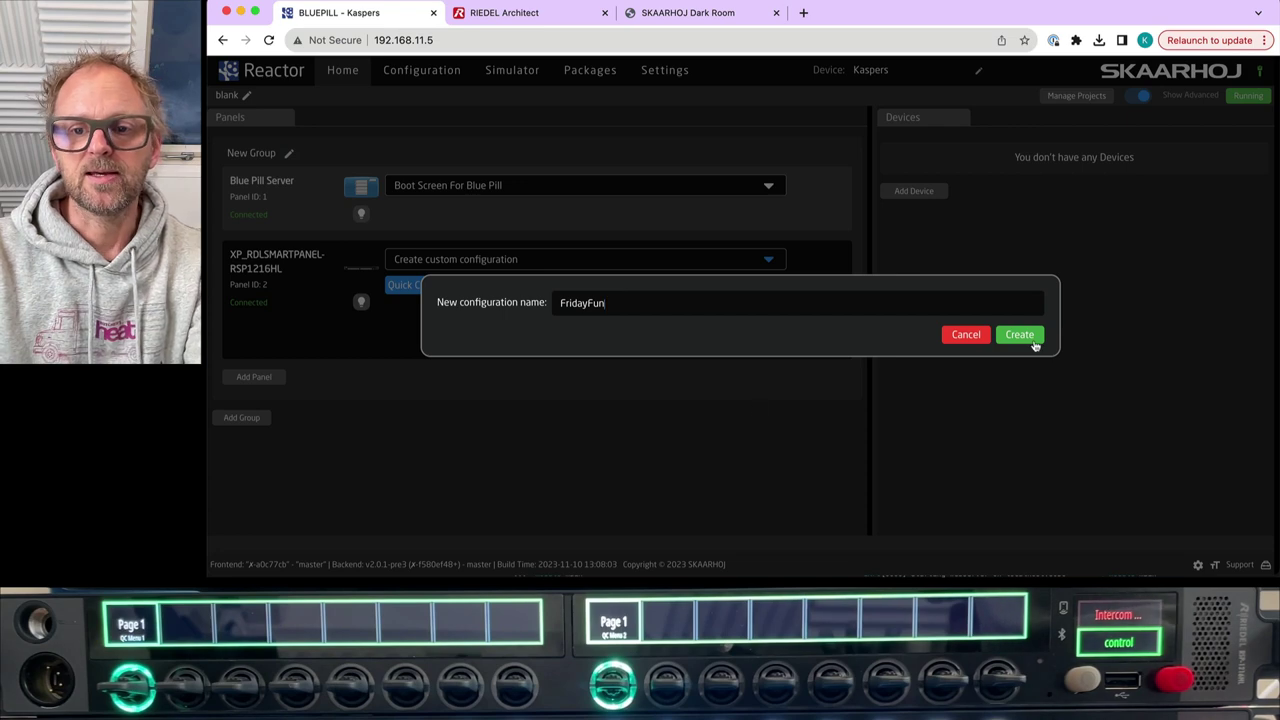
click(1029, 340)
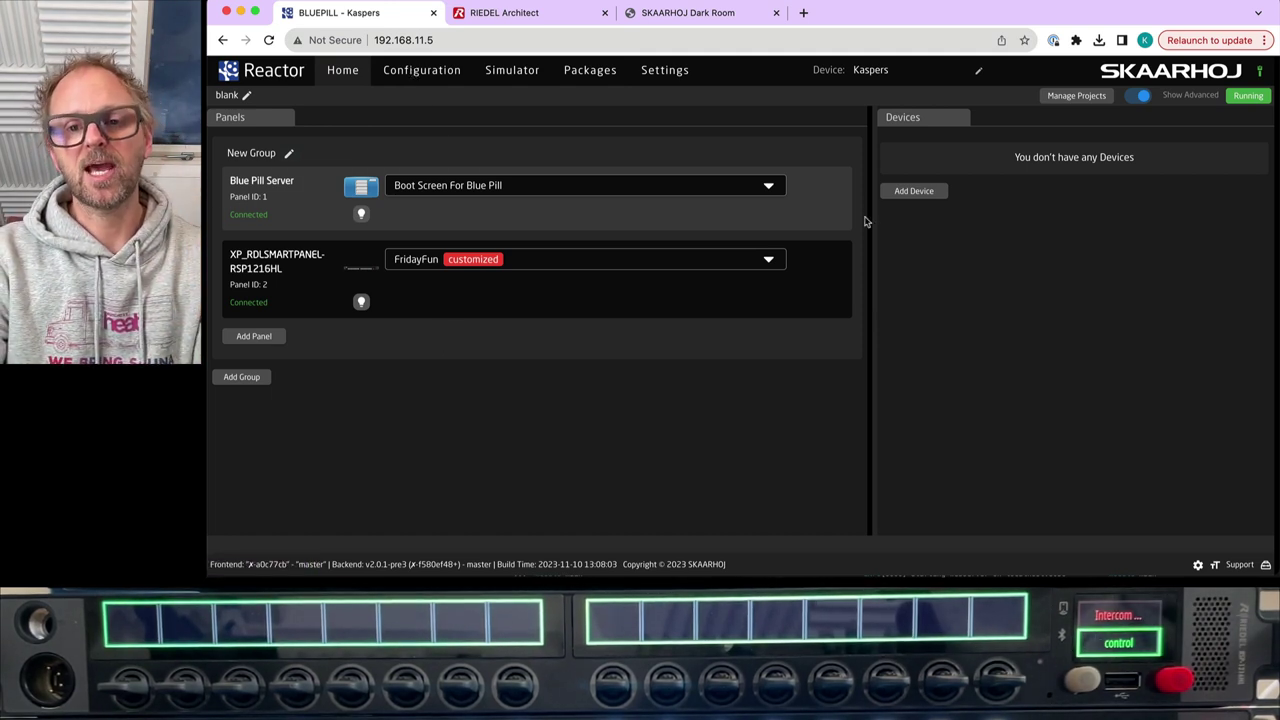
Step: Add the discovered ATEM 2 M/E Constellation HD at 192.168.10.239 as a device
click(910, 192)
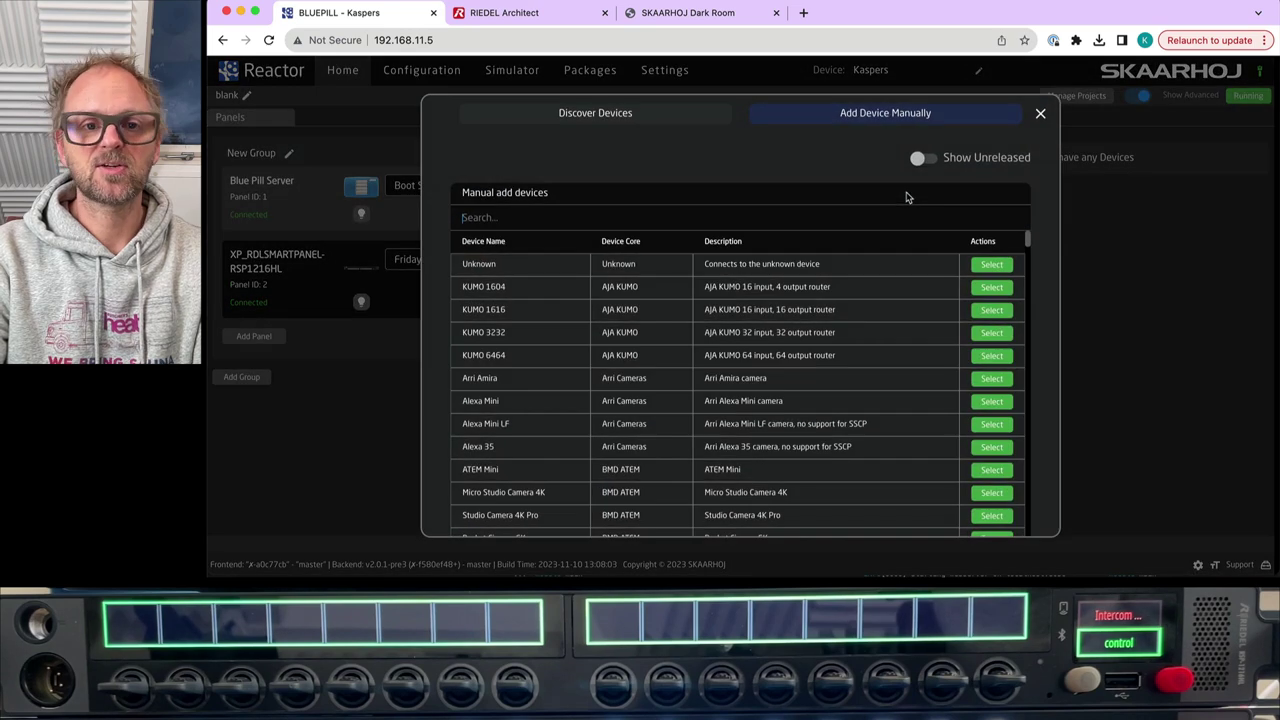
click(621, 117)
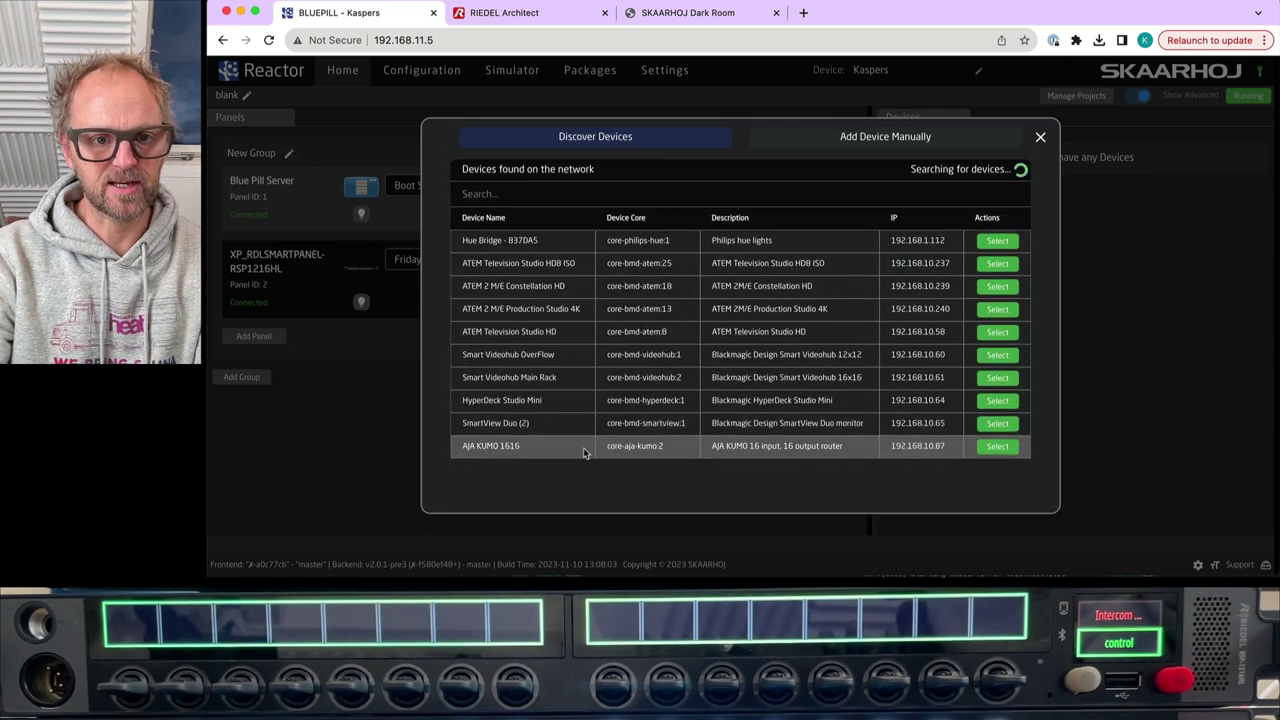
scroll(550, 380, down, 2)
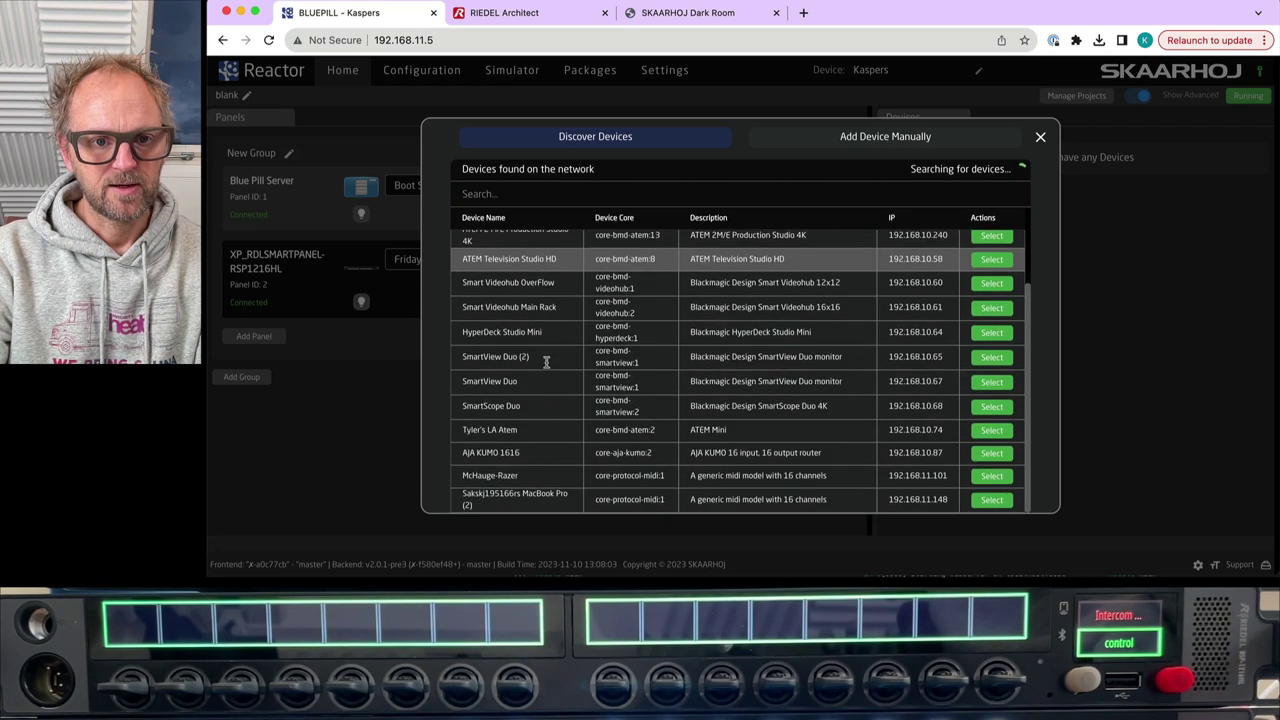
scroll(548, 366, up, 2)
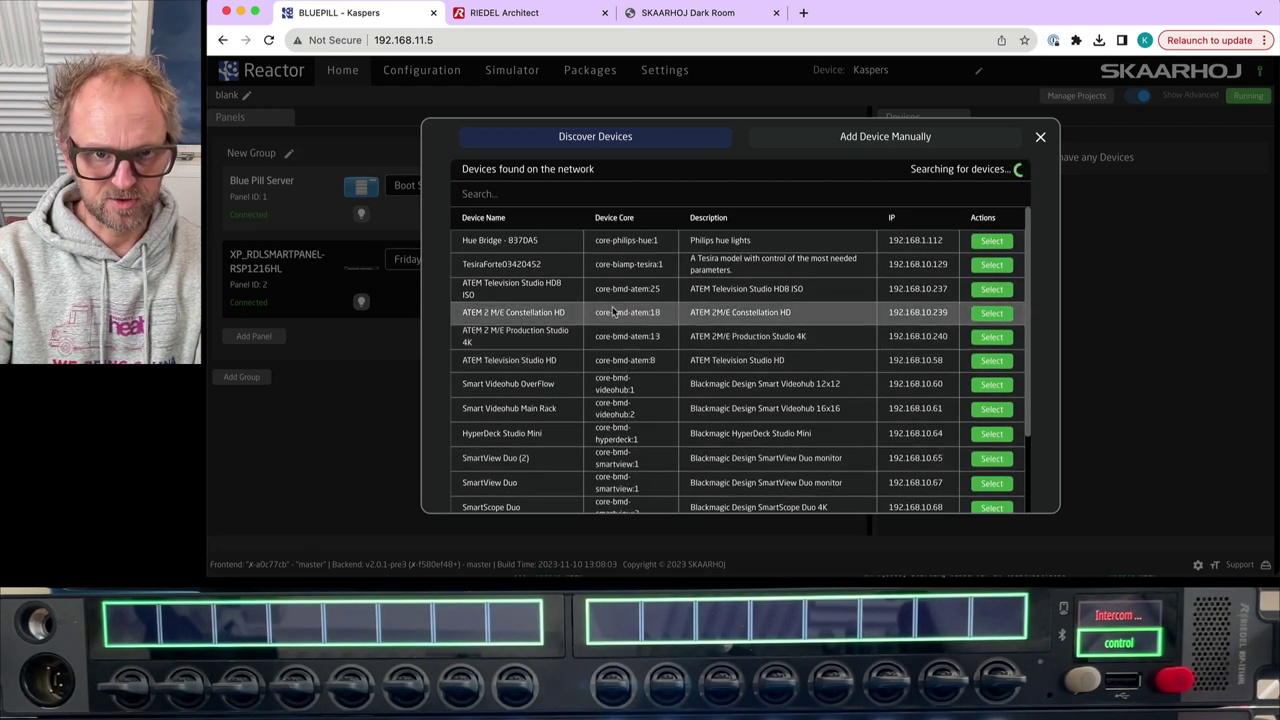
click(994, 316)
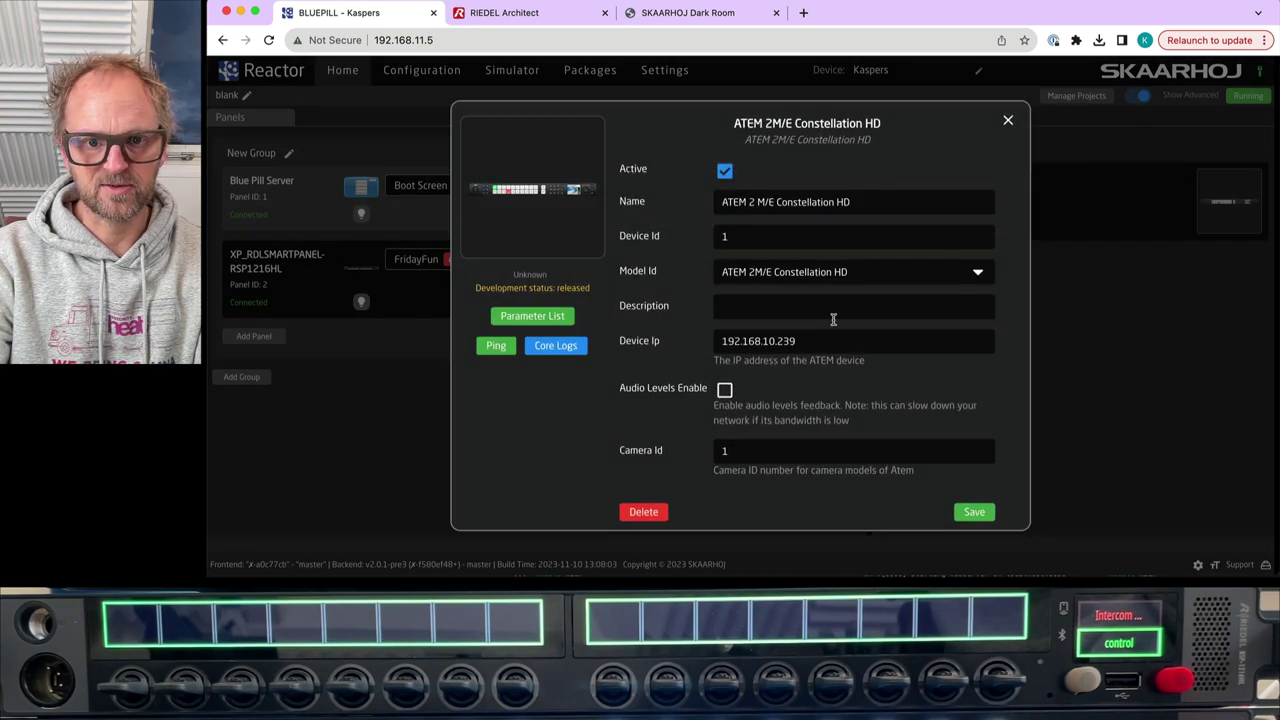
click(972, 513)
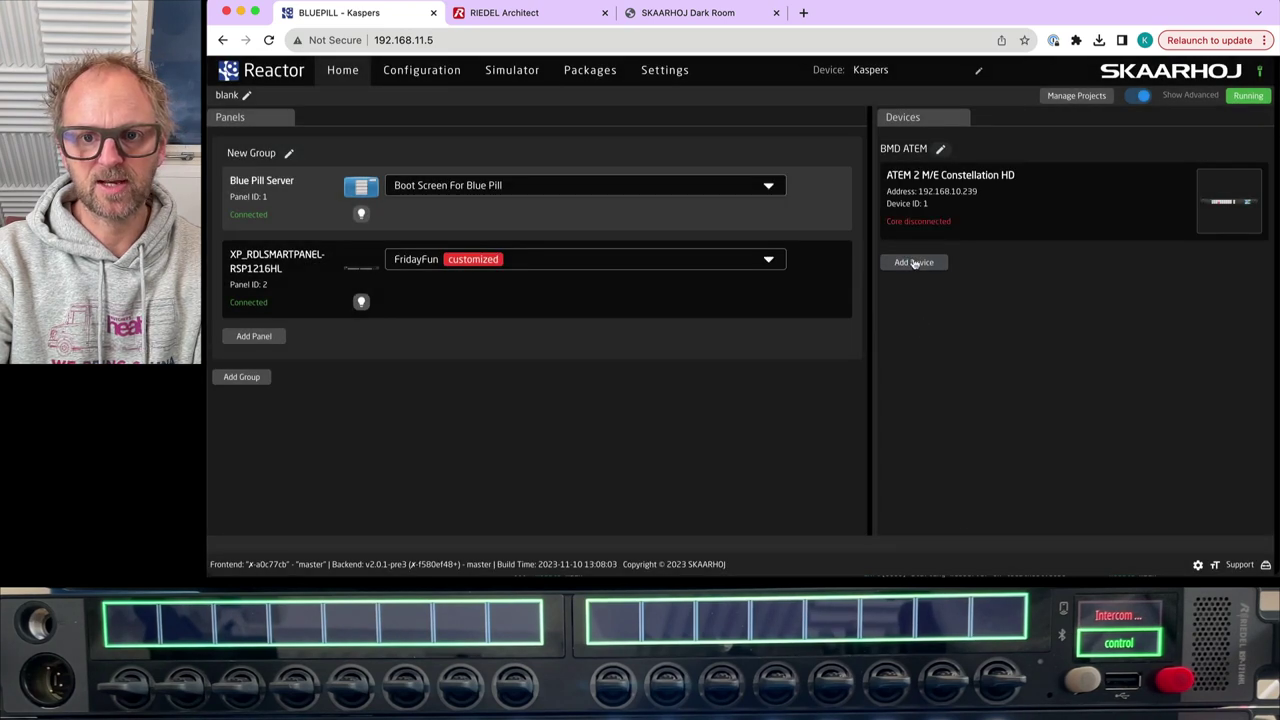
Step: Add the AJA KUMO 1616 at 192.168.10.87, found by searching 'kumo', then open a new browser tab
click(912, 262)
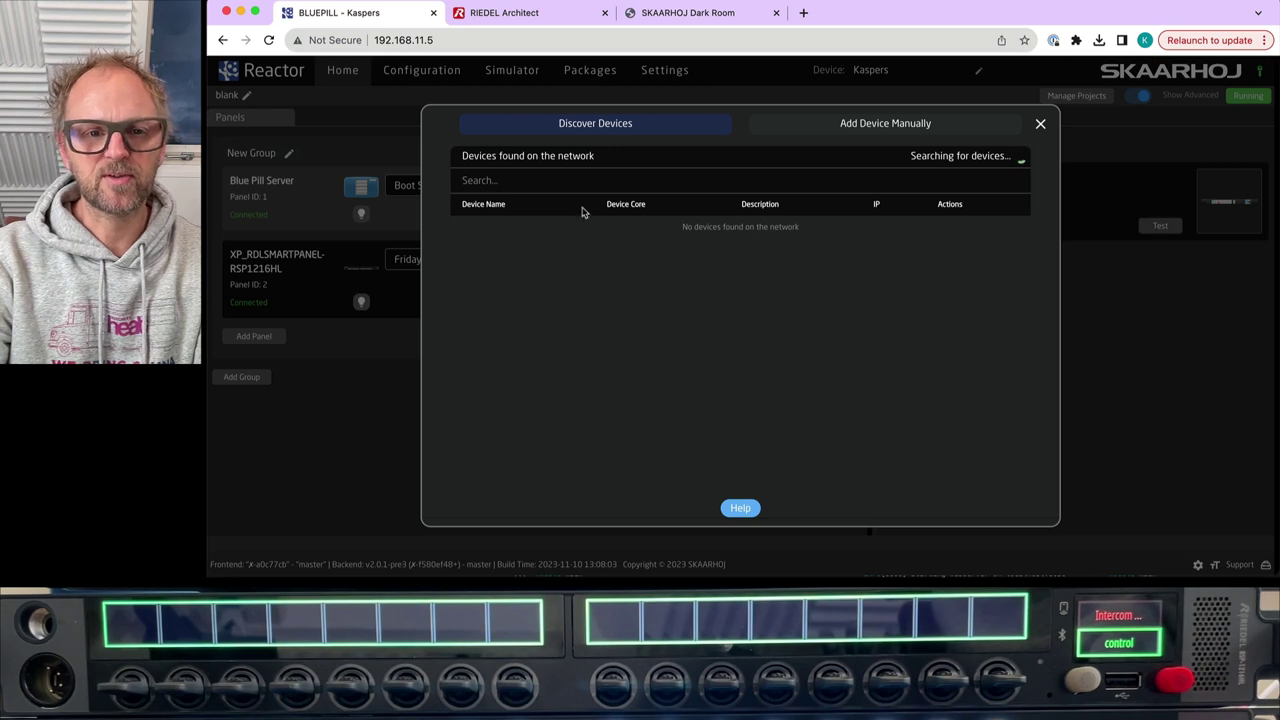
text(kumo)
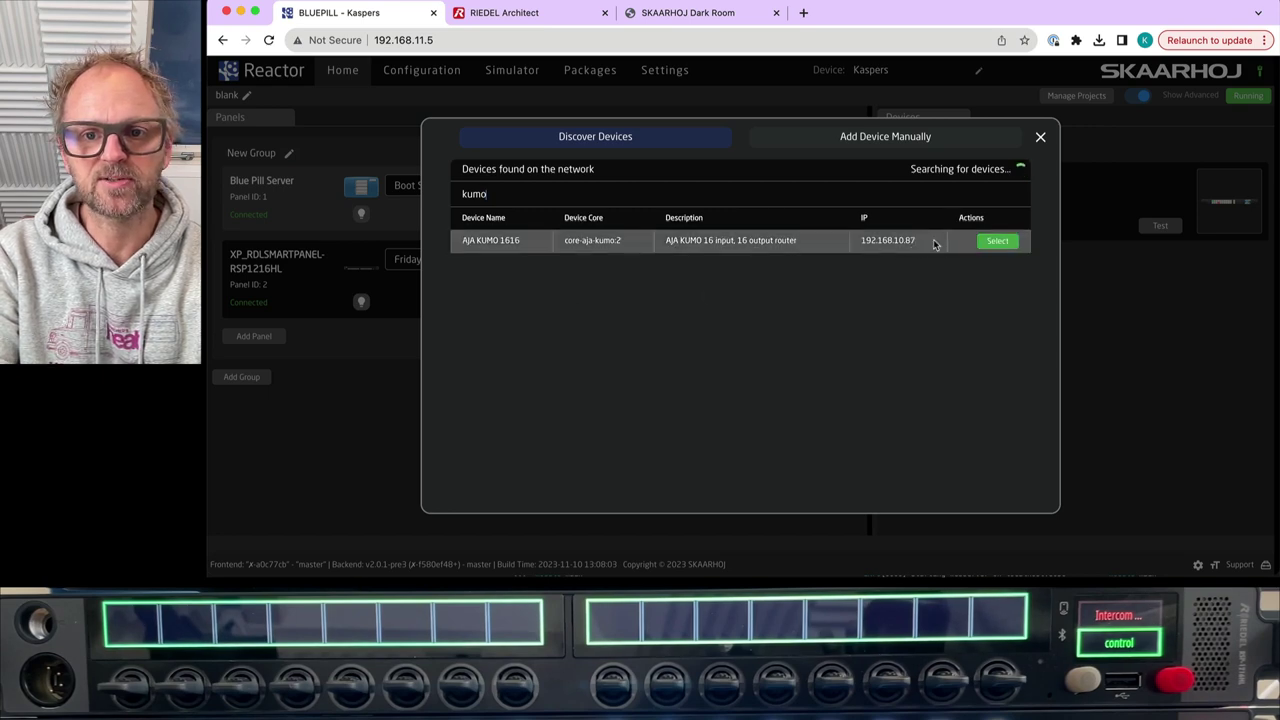
click(997, 242)
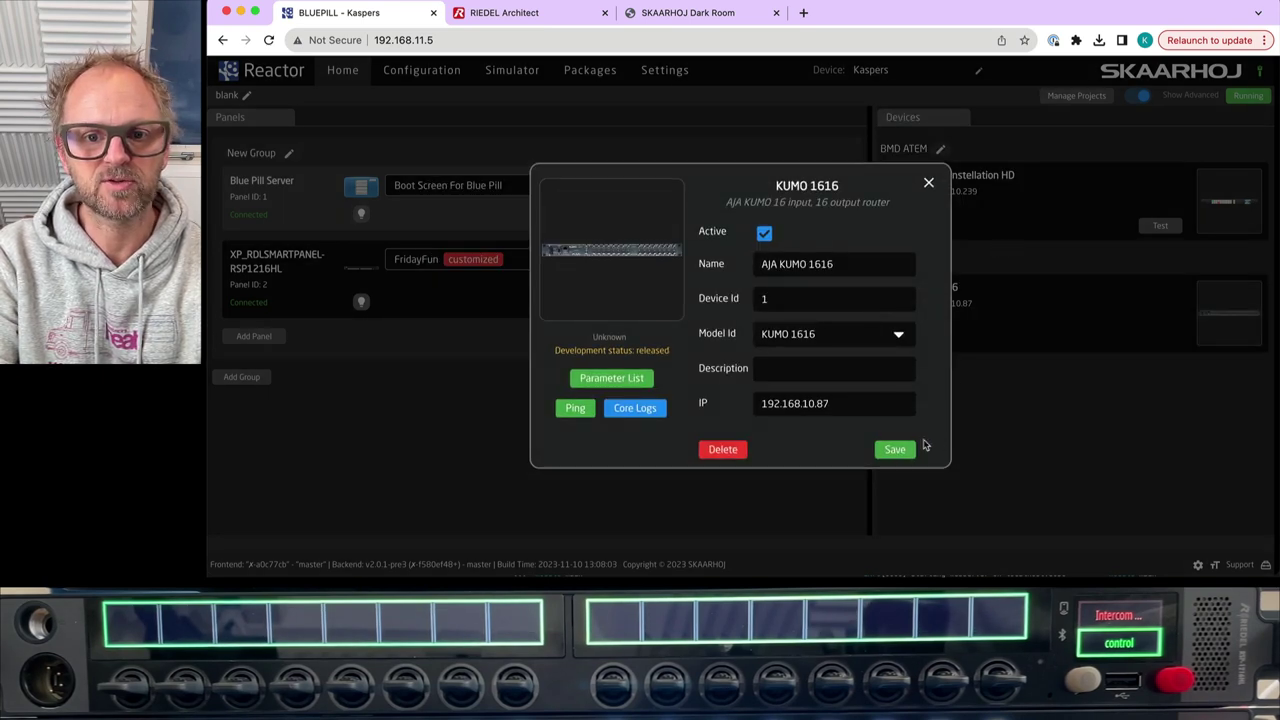
click(896, 450)
key(super+t)
Step: Load the KUMO at 192.168.10.87, check the Mon Right and Main 3 HOW routes, then return to Reactor
text(19)
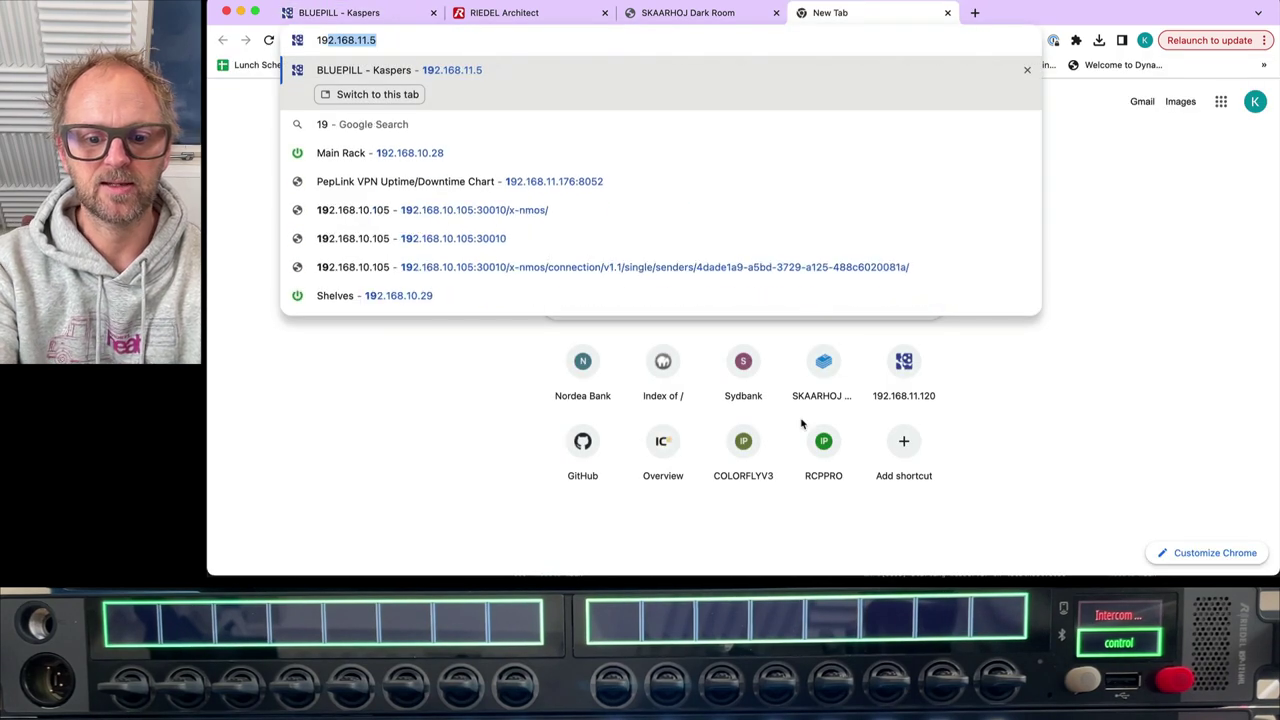
text(2.168.10.87)
key(Return)
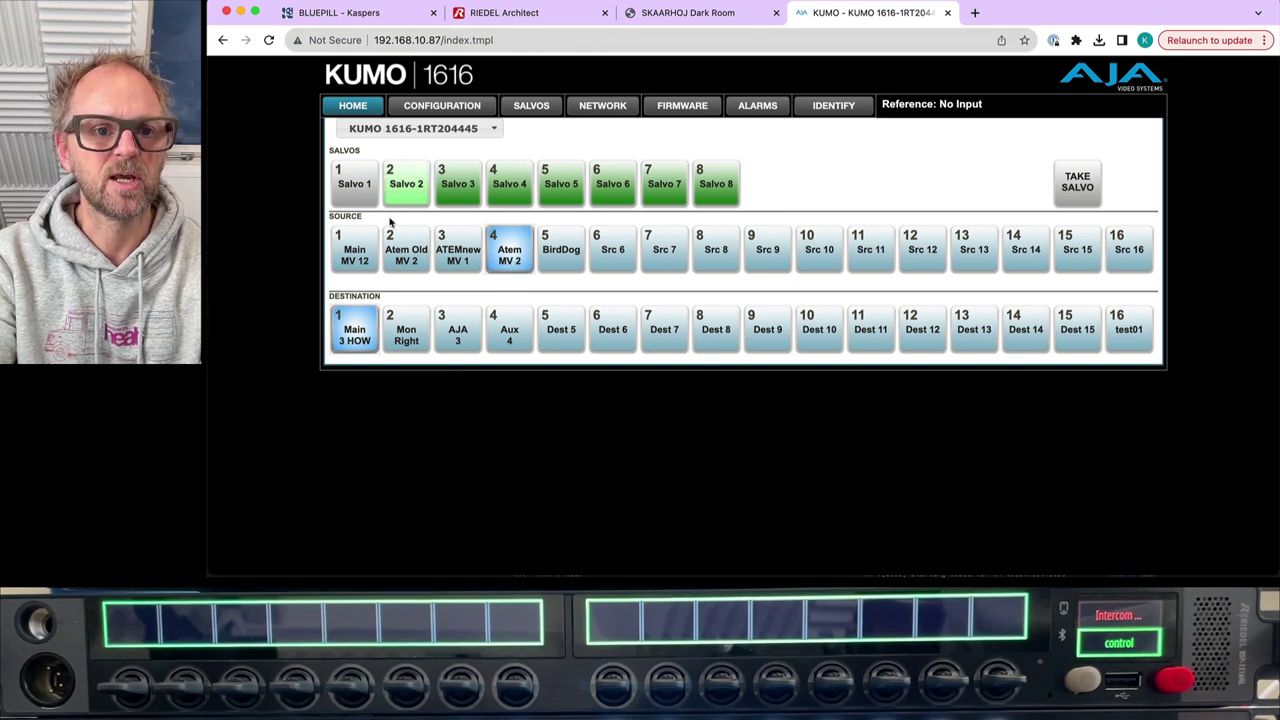
click(408, 325)
click(351, 334)
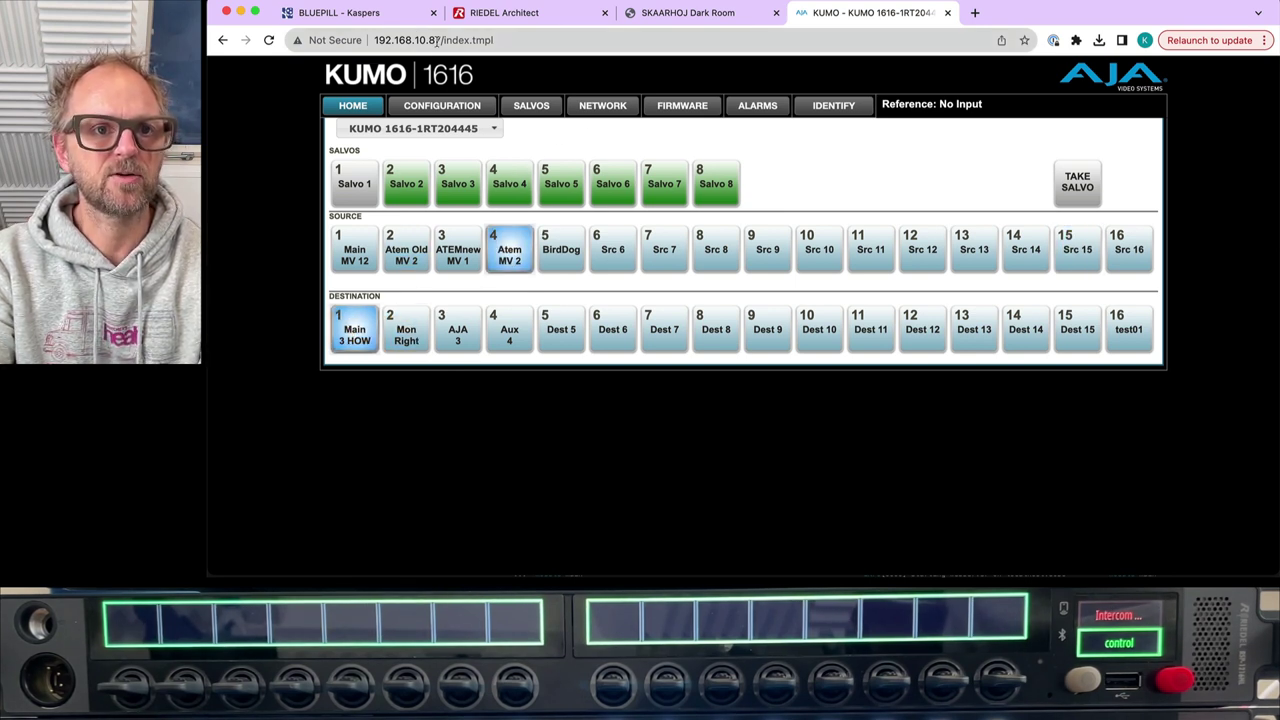
click(380, 14)
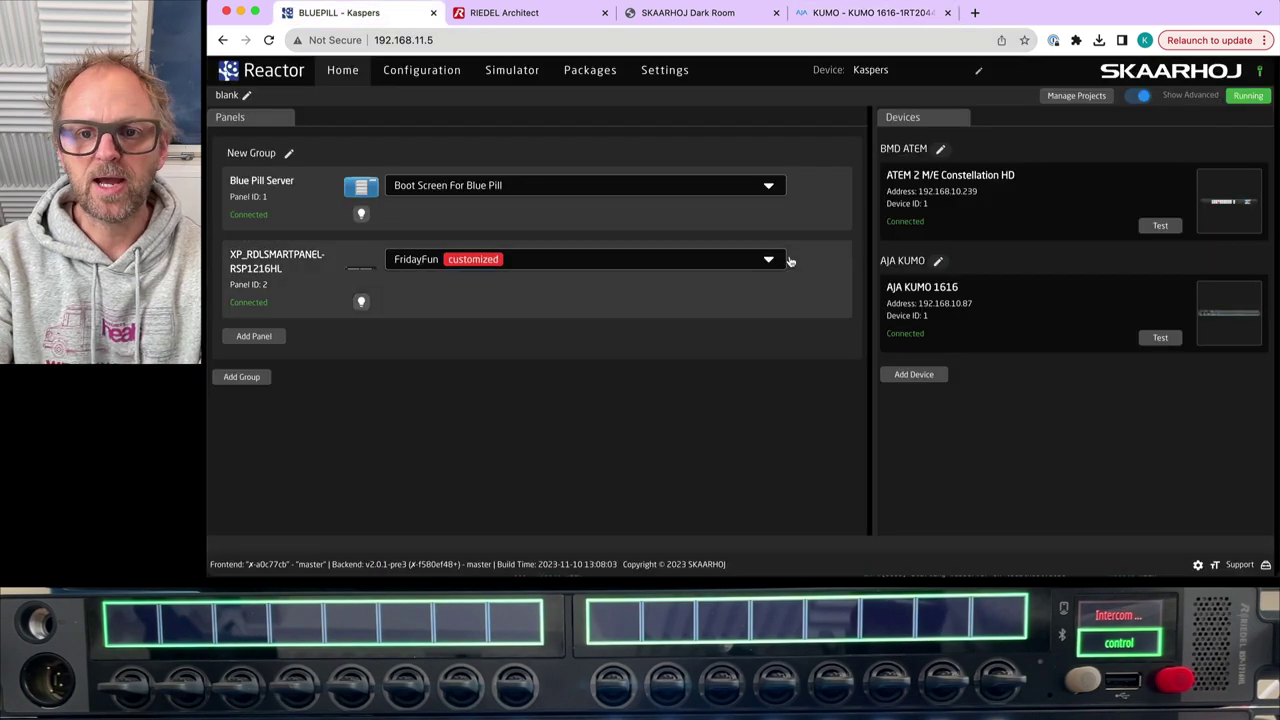
Step: Load the FridayFun configuration in the configurator with the tree hidden, adjusting the canvas view
click(418, 74)
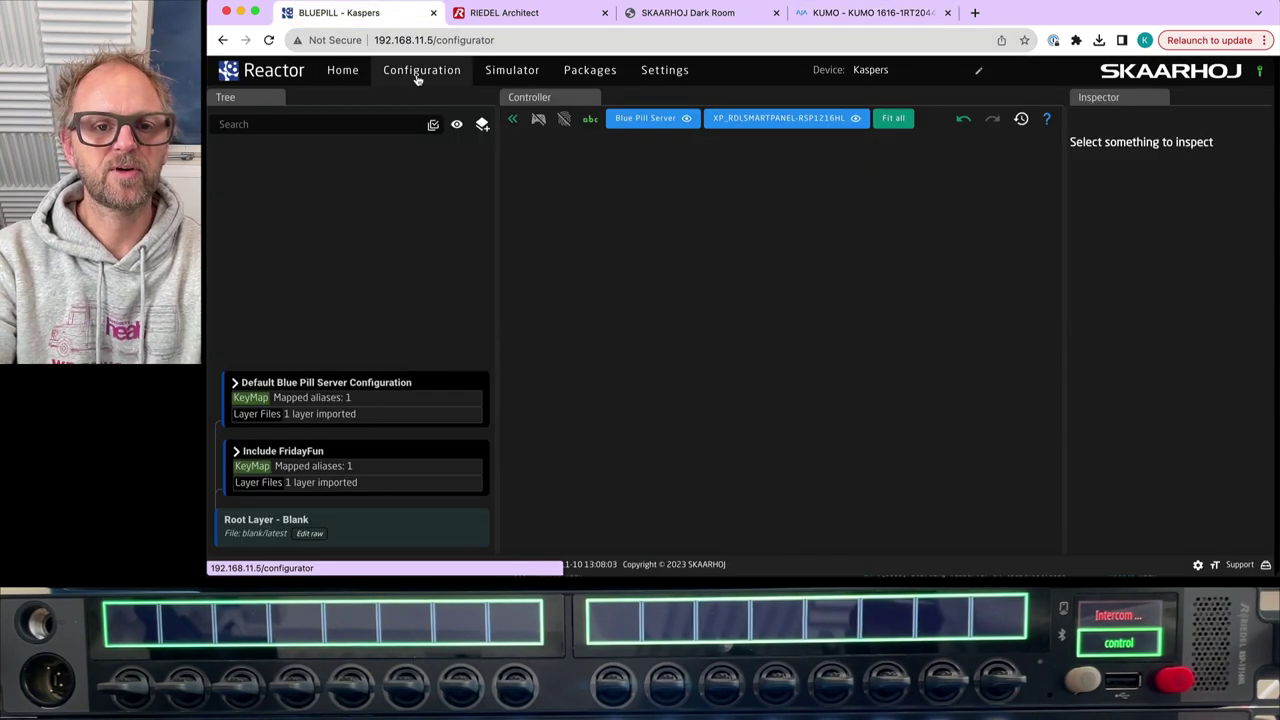
click(516, 119)
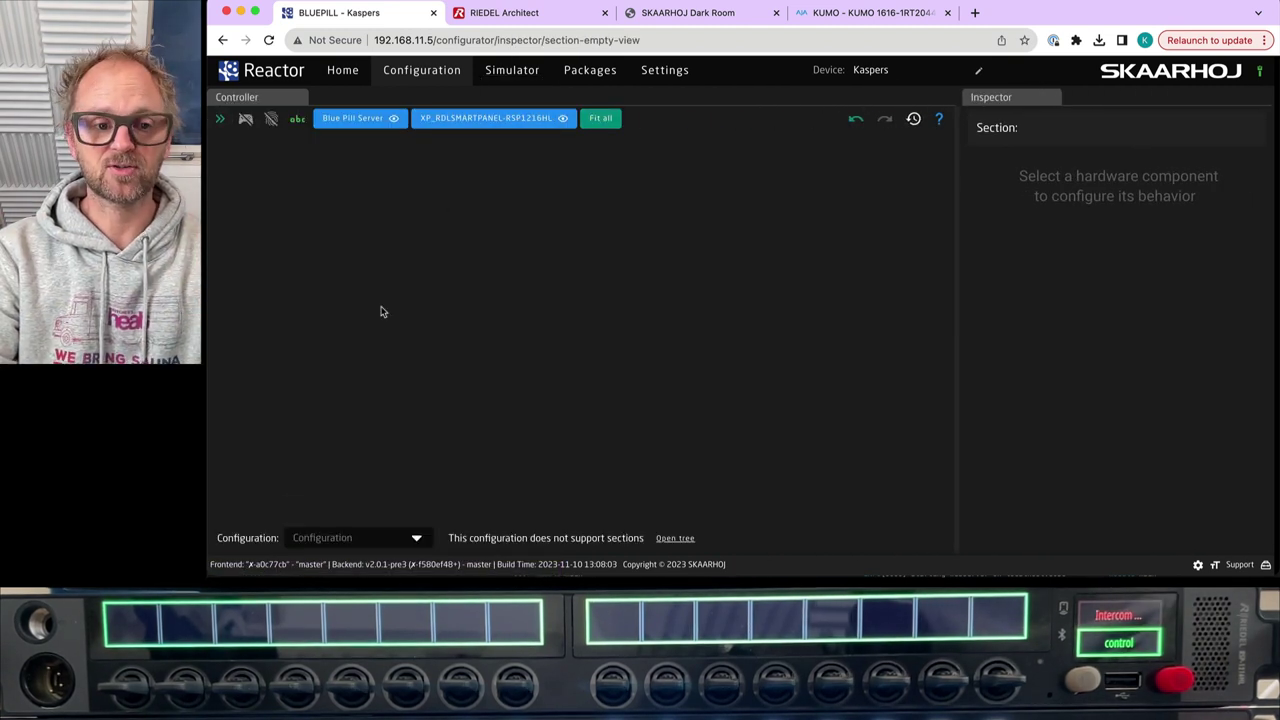
click(341, 539)
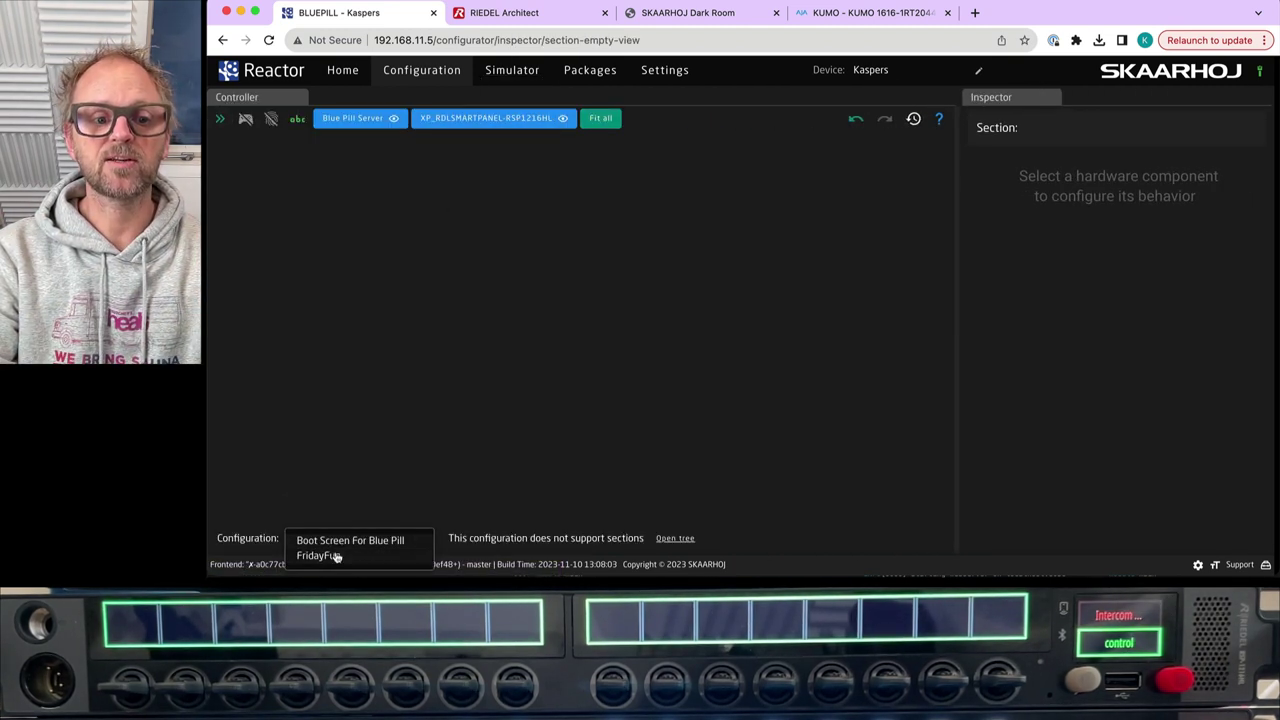
click(338, 556)
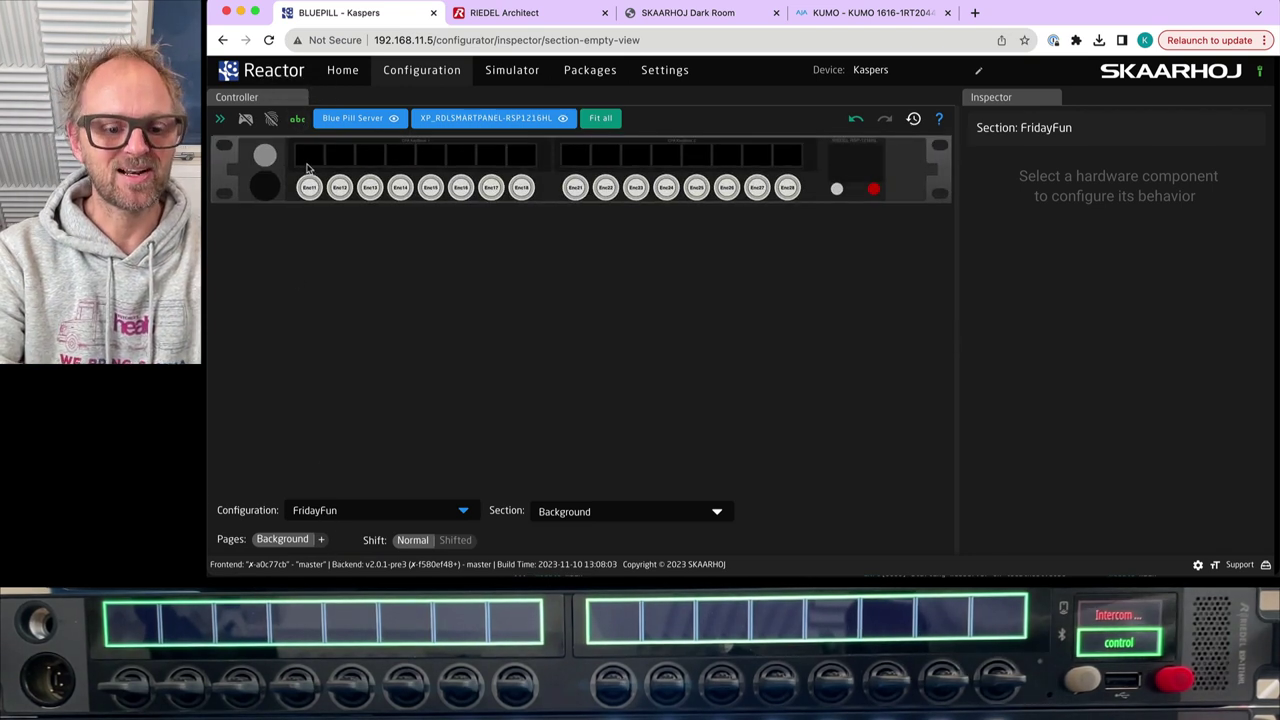
scroll(308, 168, up, 3)
scroll(308, 170, down, 3)
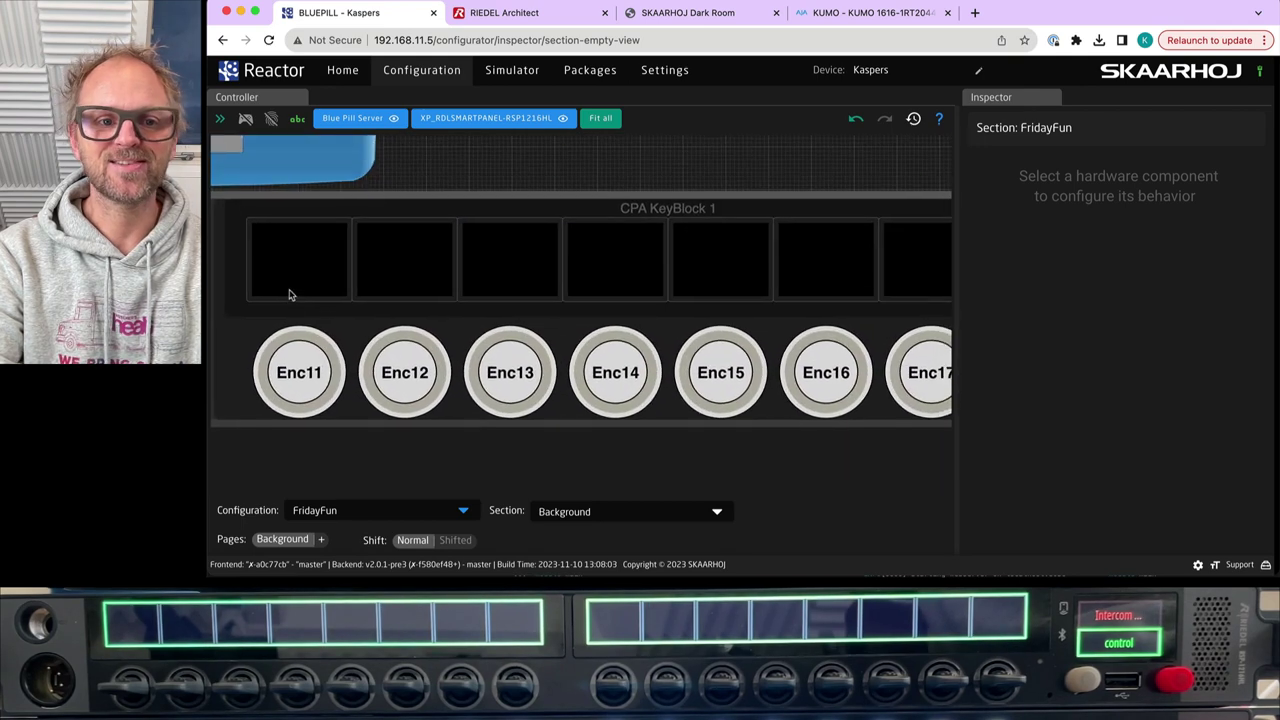
scroll(289, 293, down, 2)
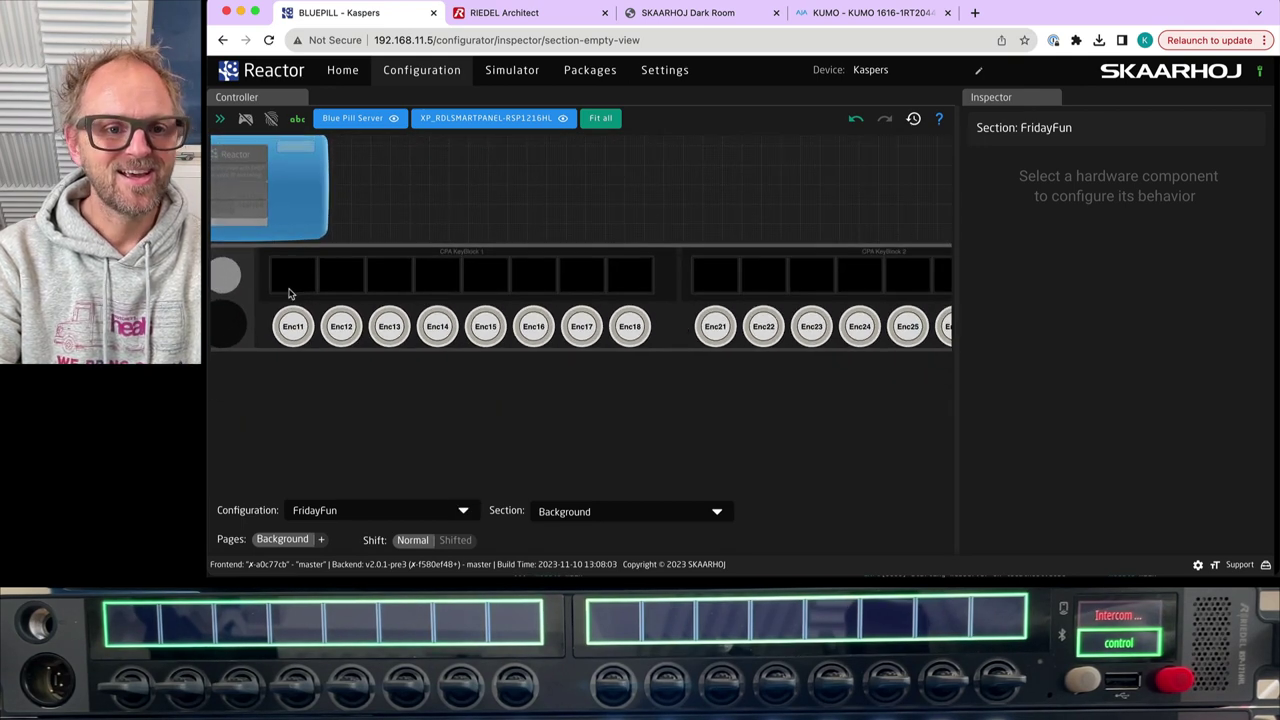
drag(289, 293, 303, 263)
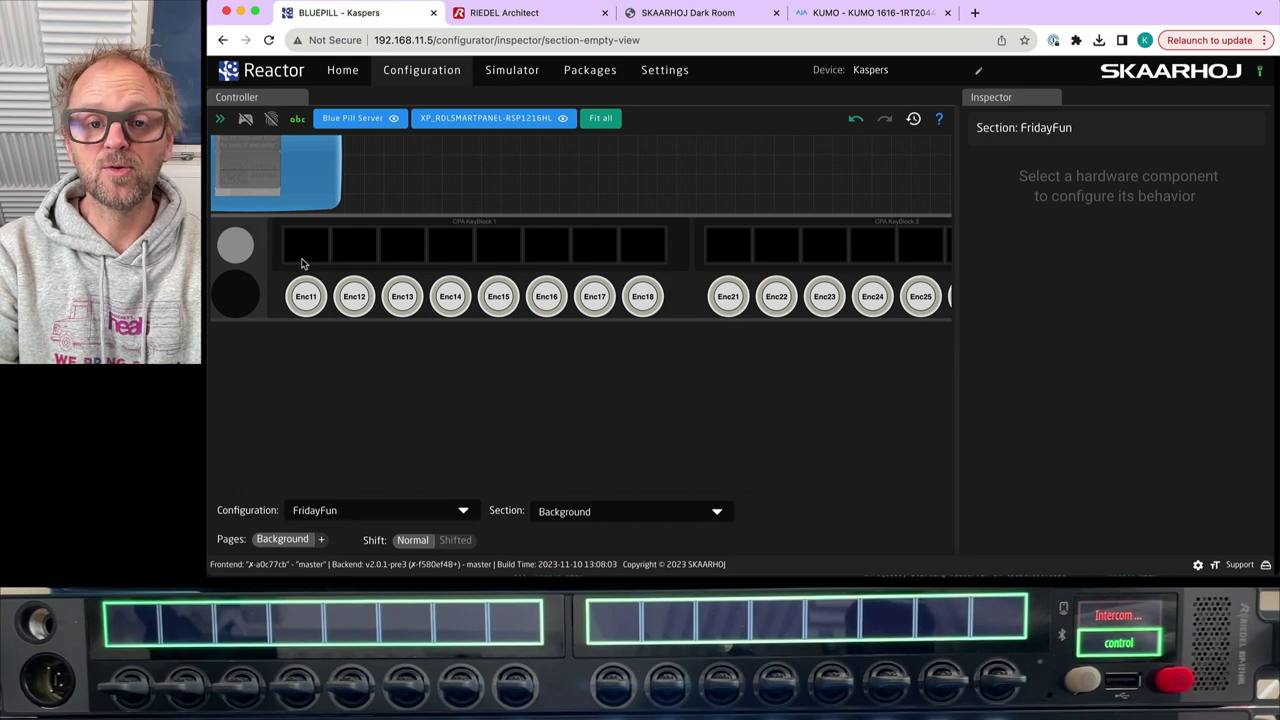